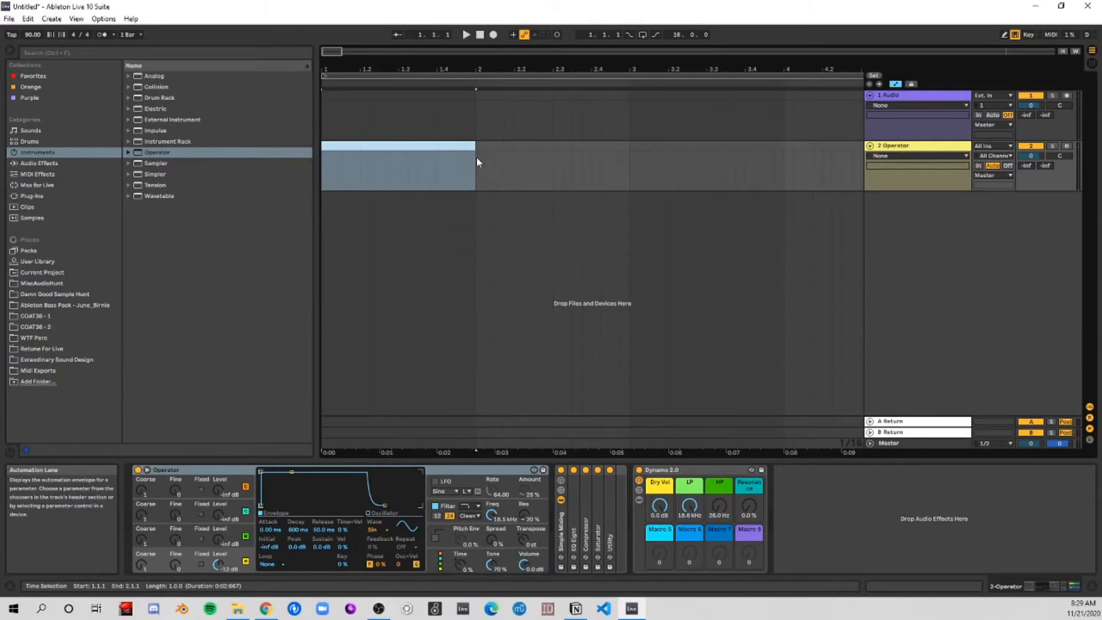
Step: Add an F# note to the one-bar MIDI clip, extend it with Legato, and transpose it down to F#0
{"action": "left_click", "coordinate": [304, 464]}
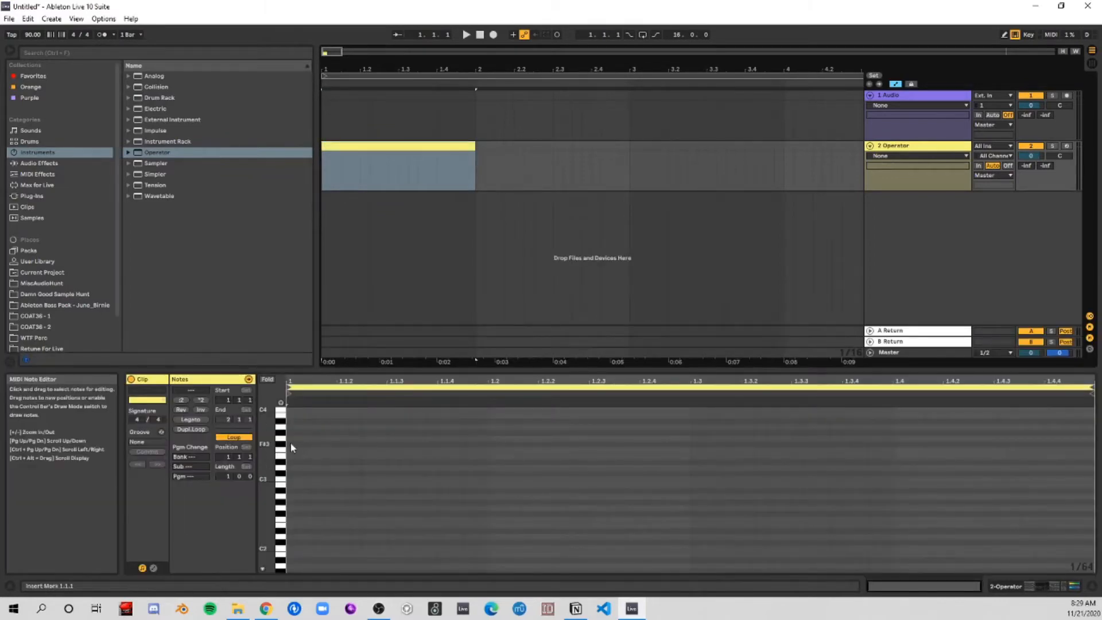
{"action": "double_click", "coordinate": [291, 444]}
{"action": "left_click", "coordinate": [196, 422]}
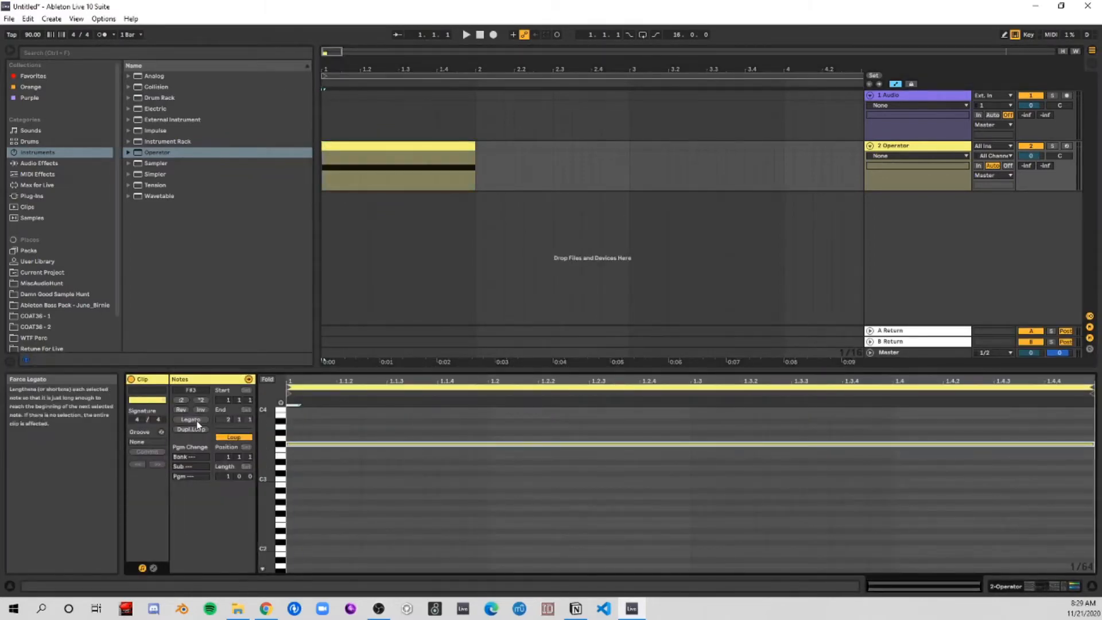
{"action": "key", "text": "shift+Down"}
{"action": "key", "text": "shift+Down"}
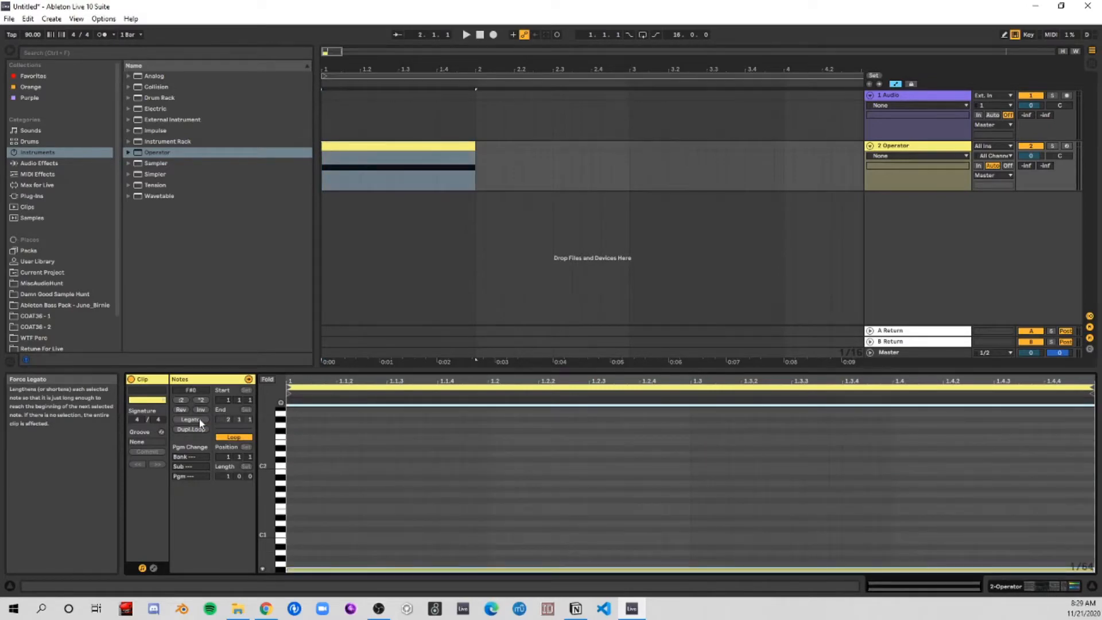
{"action": "scroll", "coordinate": [282, 551], "scroll_direction": "down", "scroll_amount": 3}
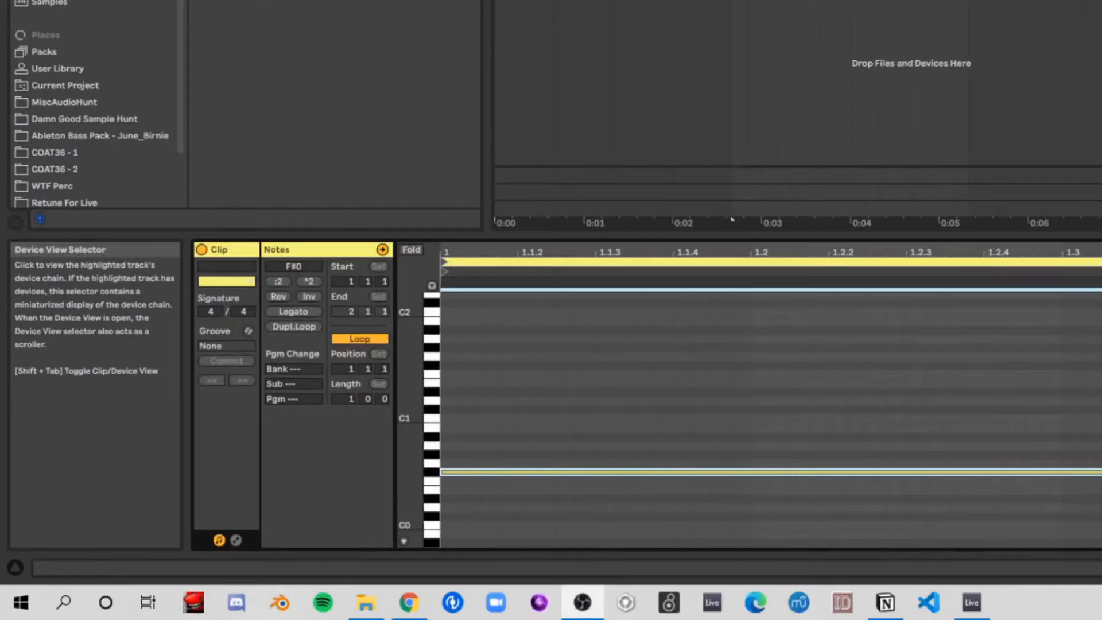
Step: Return to the Operator device and try the Triangle waveform for oscillator A
{"action": "left_click", "coordinate": [1040, 586]}
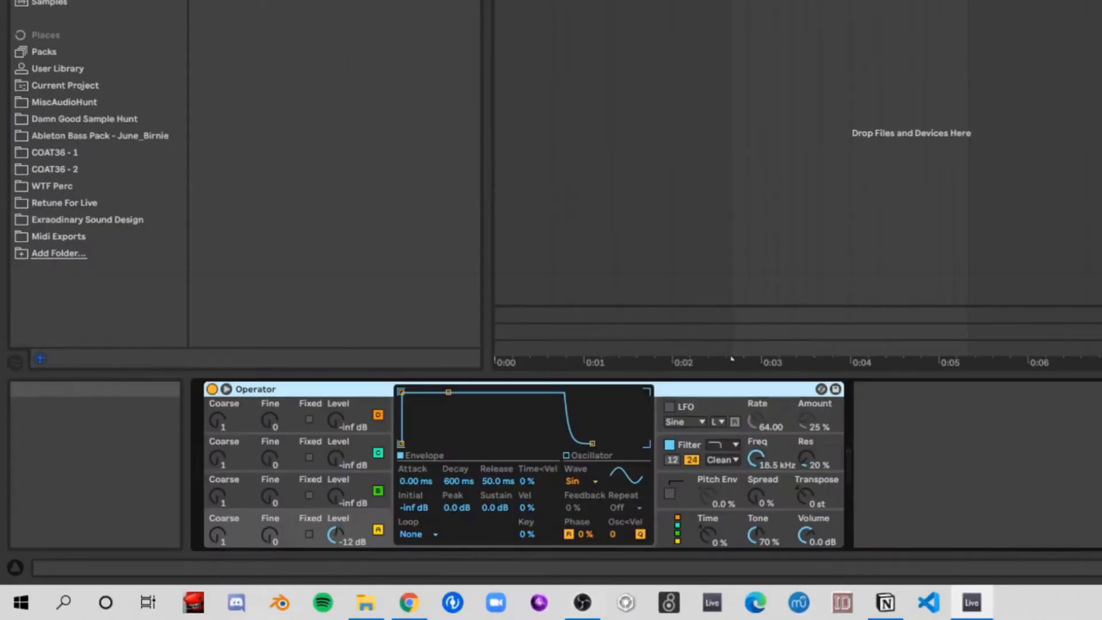
{"action": "left_click", "coordinate": [590, 482]}
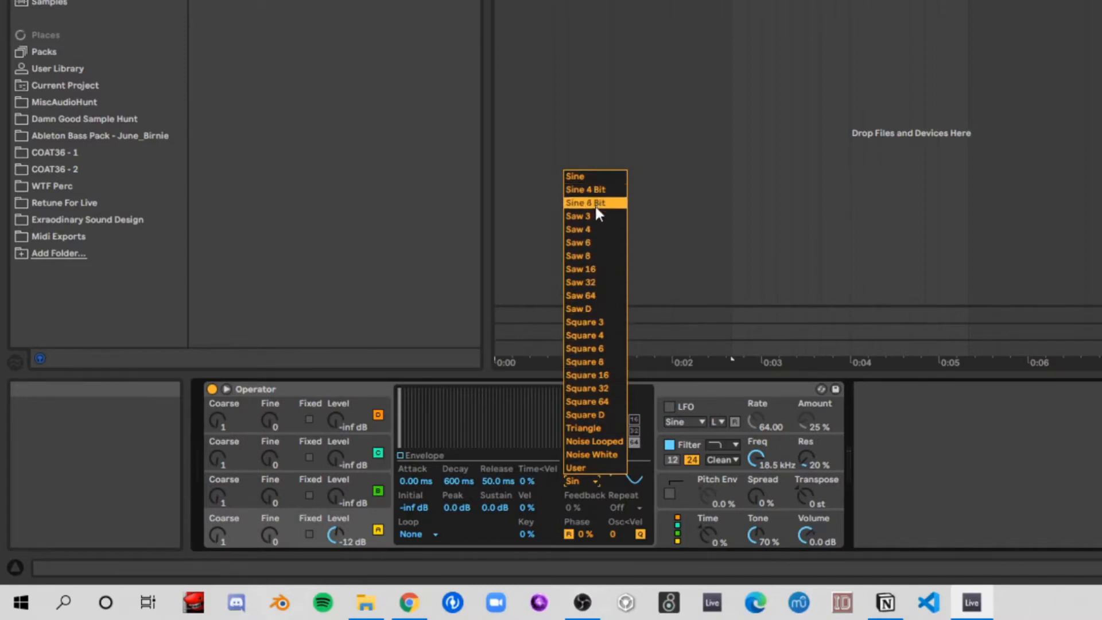
{"action": "left_click", "coordinate": [583, 427]}
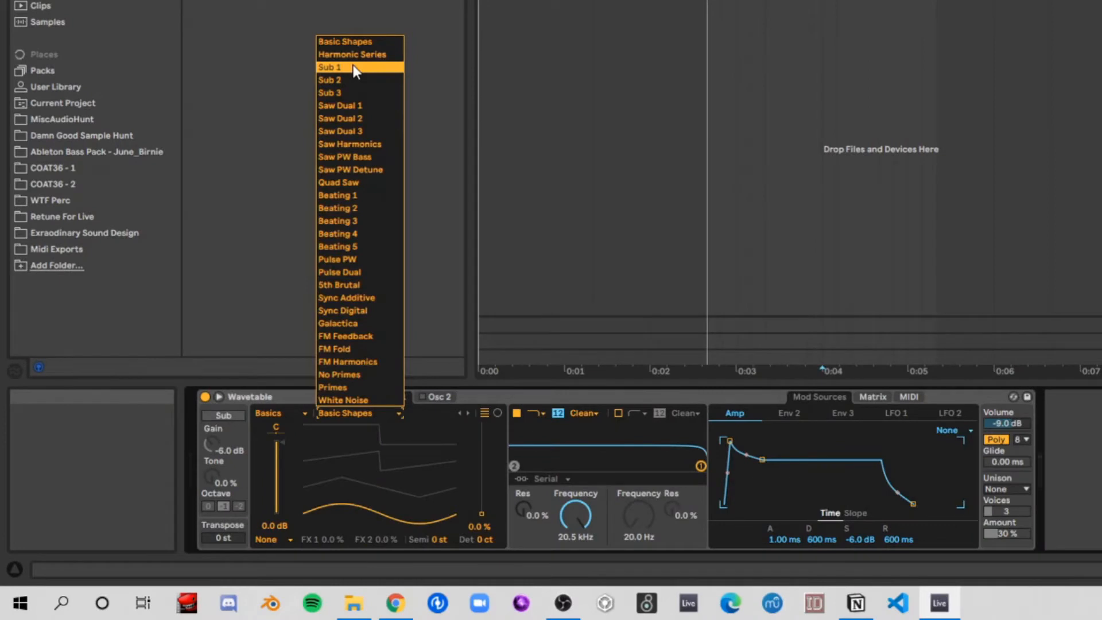
Step: Try the Sub 1 wavetable on Wavetable's first oscillator and play the clip to audition it
{"action": "left_click", "coordinate": [353, 68]}
{"action": "key", "text": "space"}
{"action": "key", "text": "space"}
{"action": "left_click", "coordinate": [611, 1]}
{"action": "key", "text": "space"}
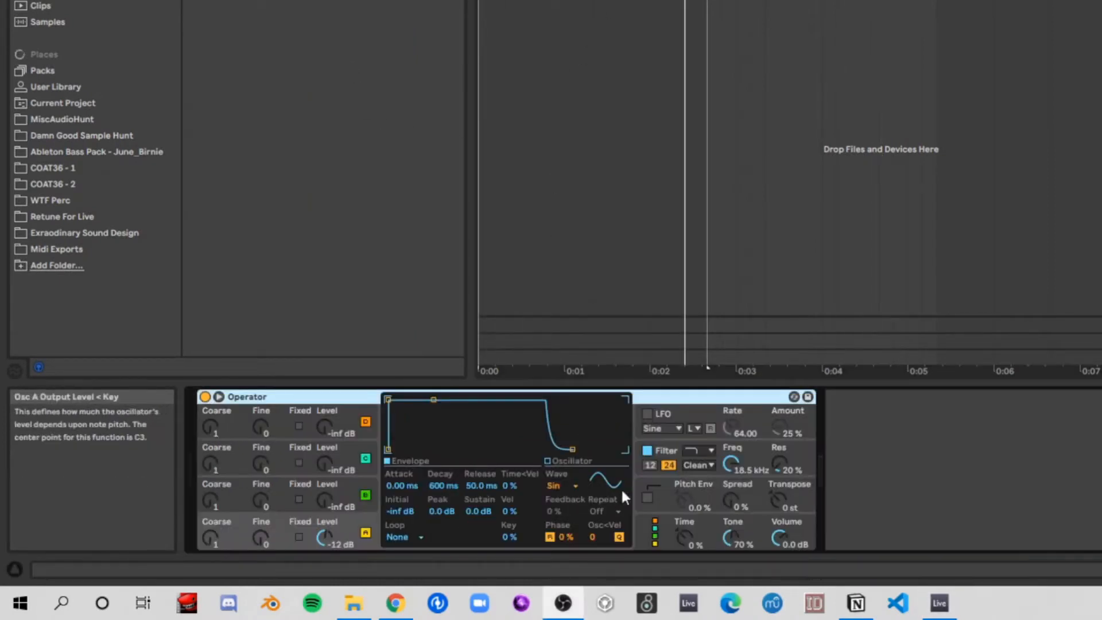
Step: Switch Operator to the fully parallel oscillator algorithm and give oscillator B Coarse 3, a -25 dB level and a 0.99 ms attack
{"action": "left_click", "coordinate": [654, 527]}
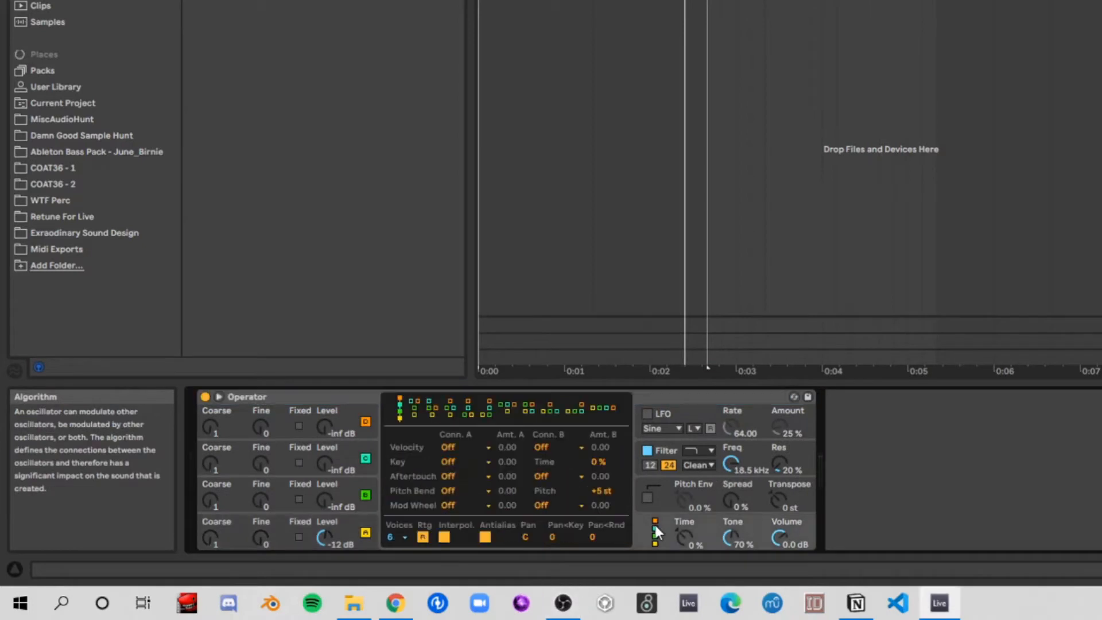
{"action": "left_click", "coordinate": [605, 407]}
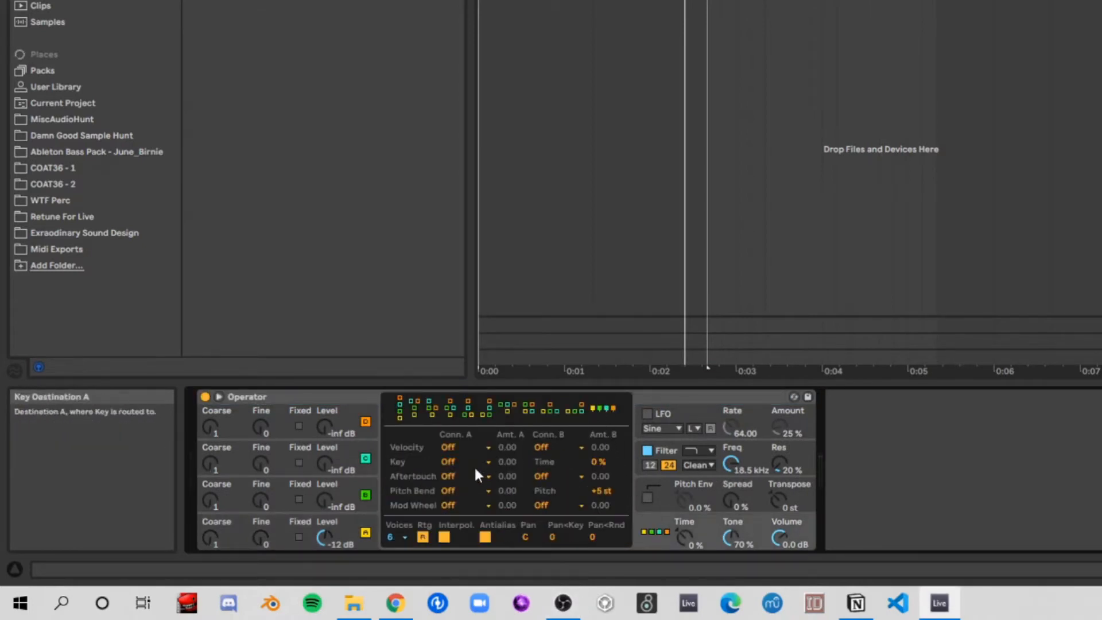
{"action": "left_click", "coordinate": [210, 505]}
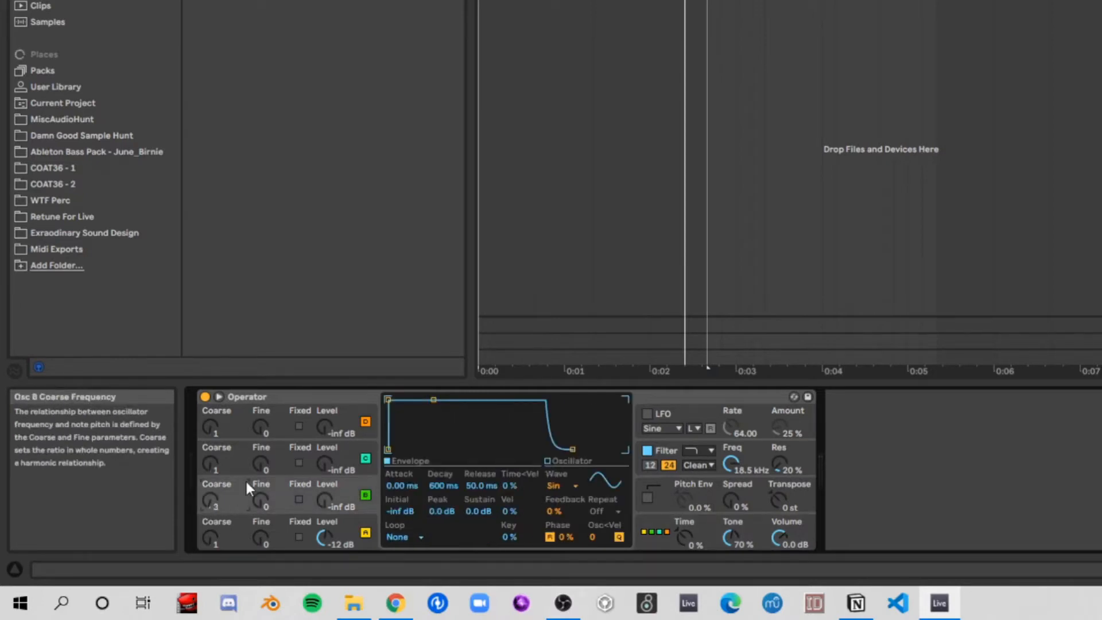
{"action": "left_click_drag", "start_coordinate": [325, 501], "coordinate": [325, 496]}
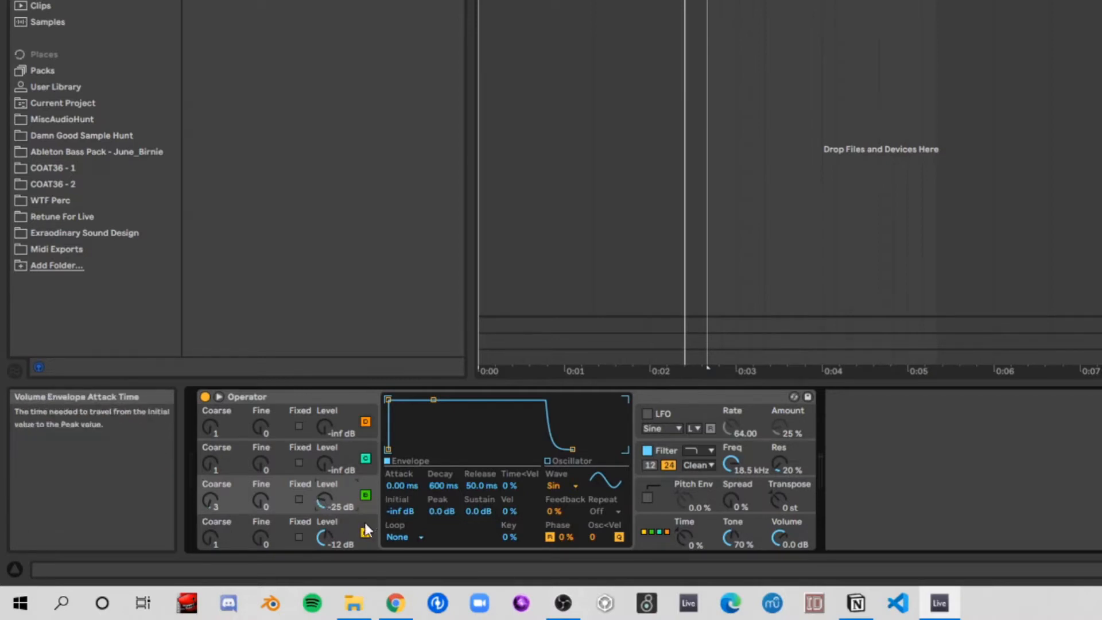
{"action": "left_click_drag", "start_coordinate": [398, 484], "coordinate": [397, 480]}
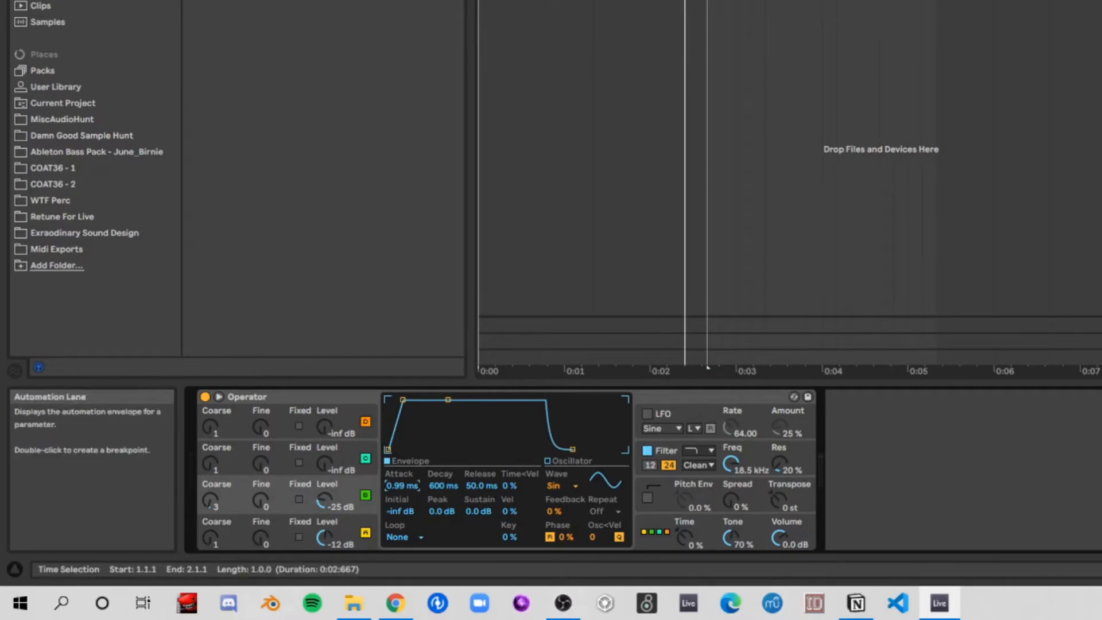
{"action": "left_click", "coordinate": [586, 1]}
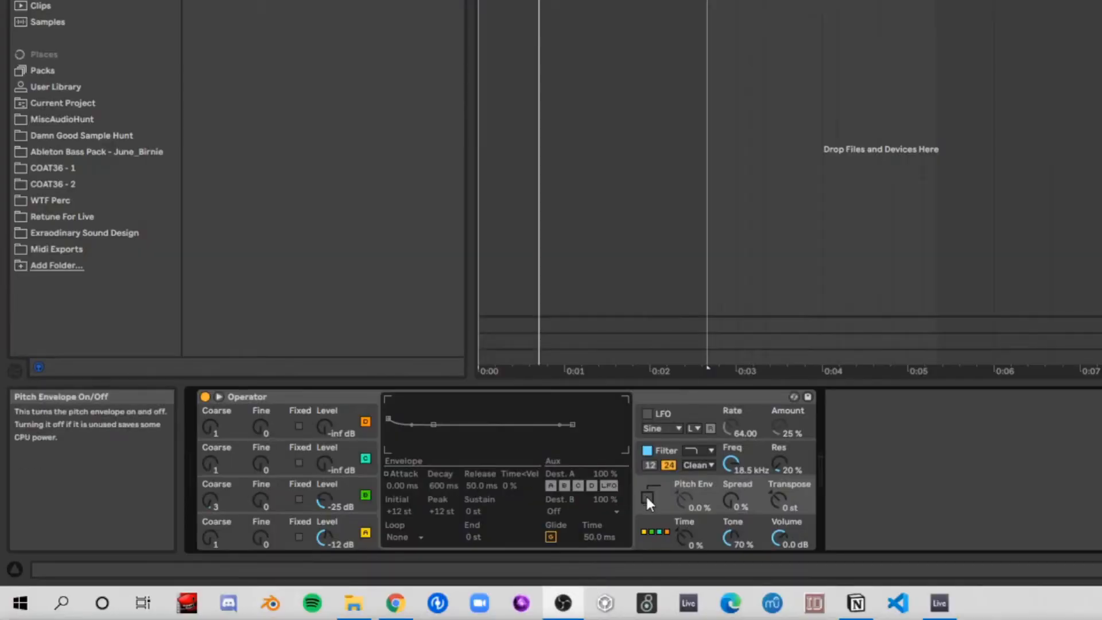
Step: Enable Operator's pitch envelope at 100% amount with a +24 st peak and a 1.25 s decay
{"action": "left_click", "coordinate": [646, 497]}
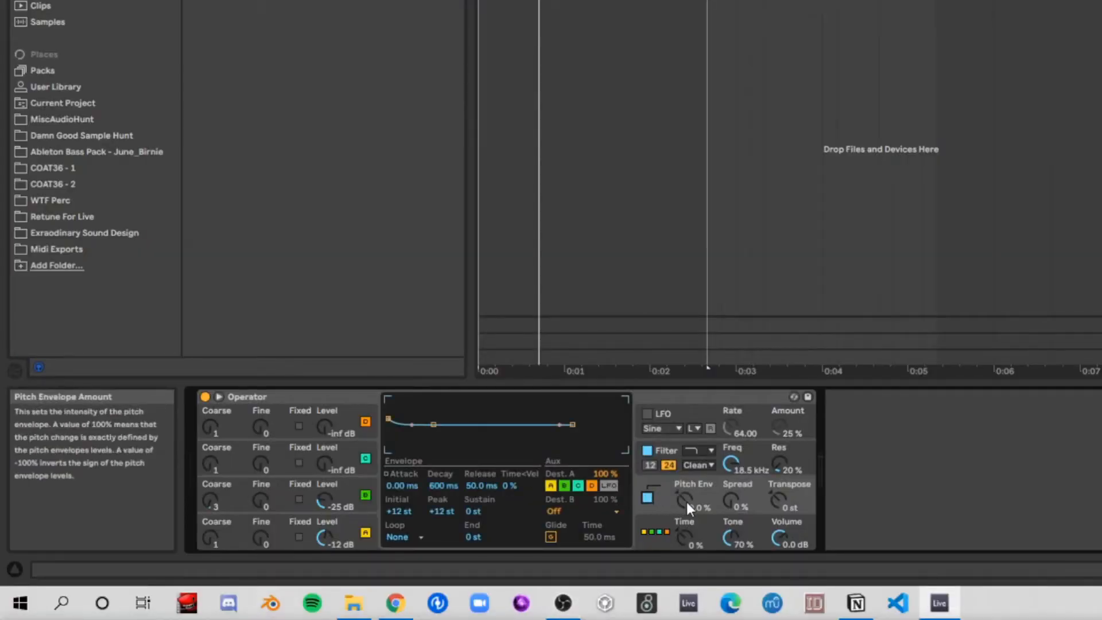
{"action": "left_click_drag", "start_coordinate": [686, 501], "coordinate": [686, 477]}
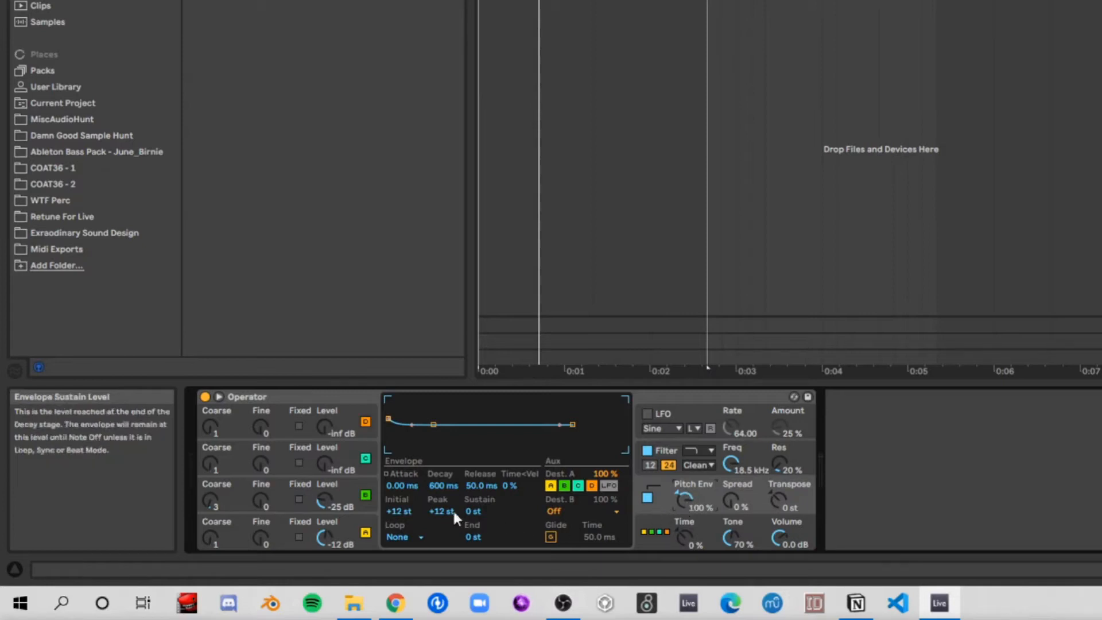
{"action": "left_click_drag", "start_coordinate": [443, 508], "coordinate": [443, 495]}
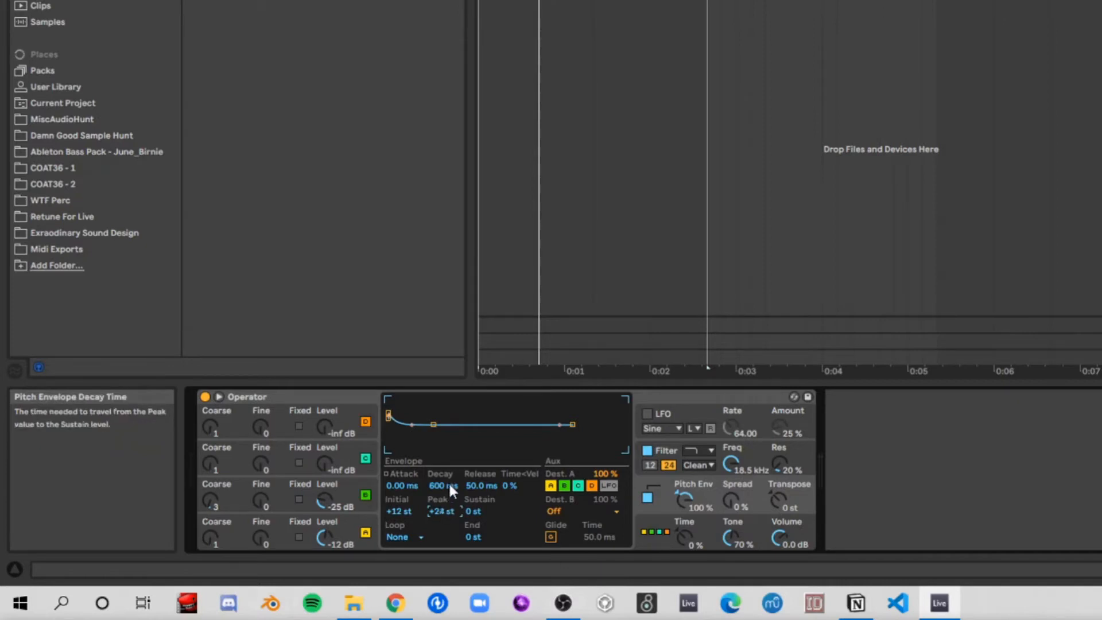
{"action": "left_click_drag", "start_coordinate": [449, 485], "coordinate": [449, 473]}
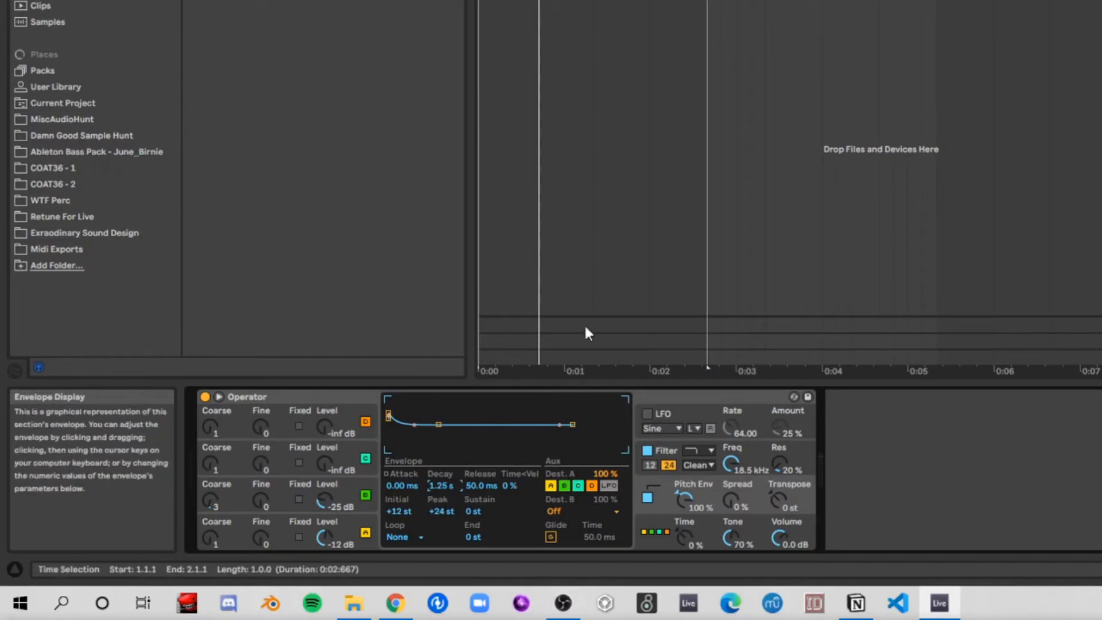
{"action": "left_click", "coordinate": [579, 1]}
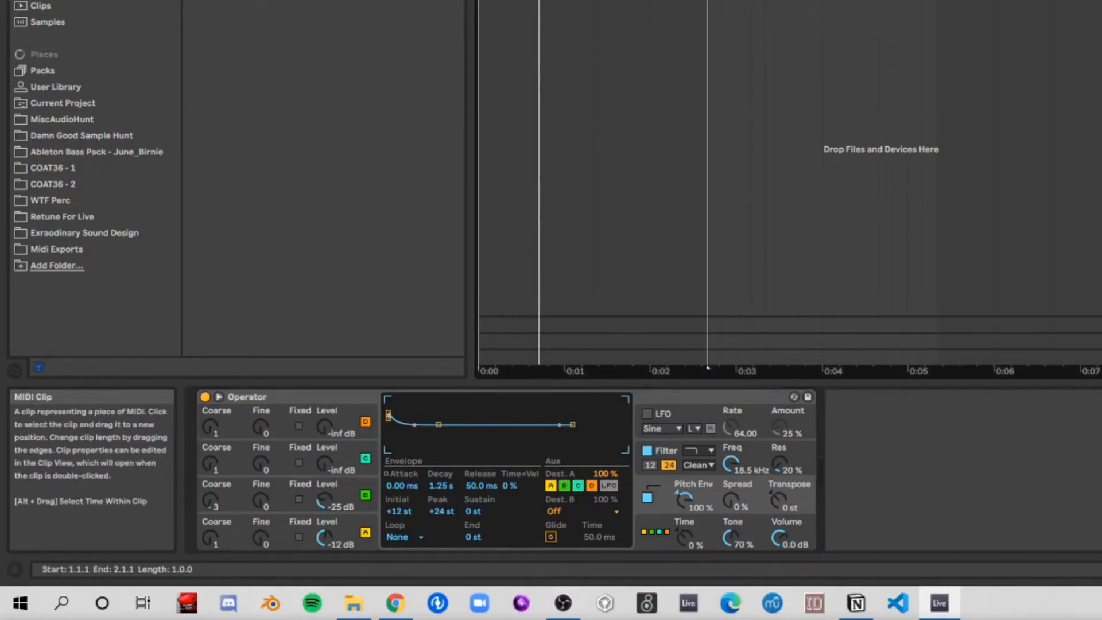
Step: Set oscillator A's volume envelope to -inf dB sustain and a 2.29 s decay
{"action": "left_click", "coordinate": [362, 518]}
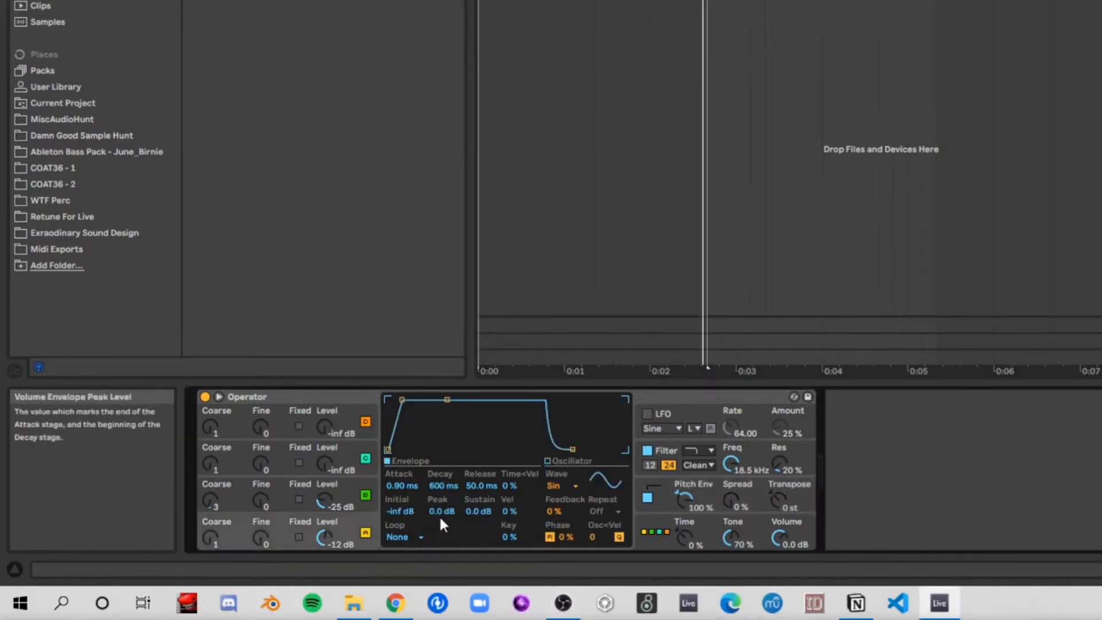
{"action": "left_click_drag", "start_coordinate": [476, 508], "coordinate": [476, 577]}
{"action": "left_click_drag", "start_coordinate": [442, 485], "coordinate": [442, 456]}
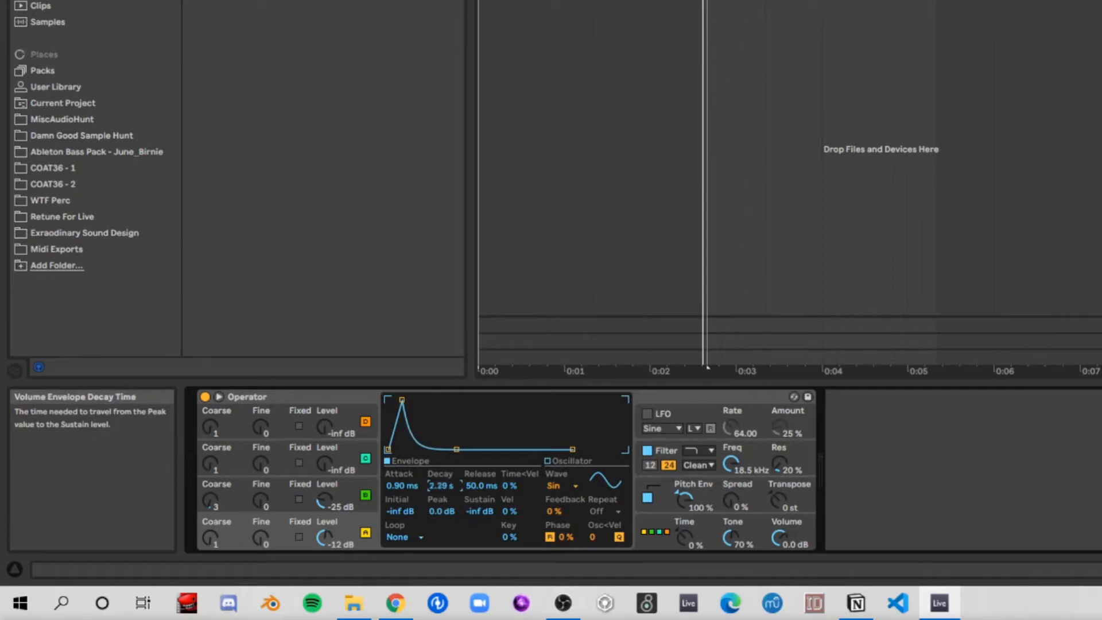
Step: Set oscillator B's volume envelope to -inf dB sustain and a 3.83 s decay, and audition the clip
{"action": "left_click", "coordinate": [352, 482]}
{"action": "left_click_drag", "start_coordinate": [471, 509], "coordinate": [470, 550]}
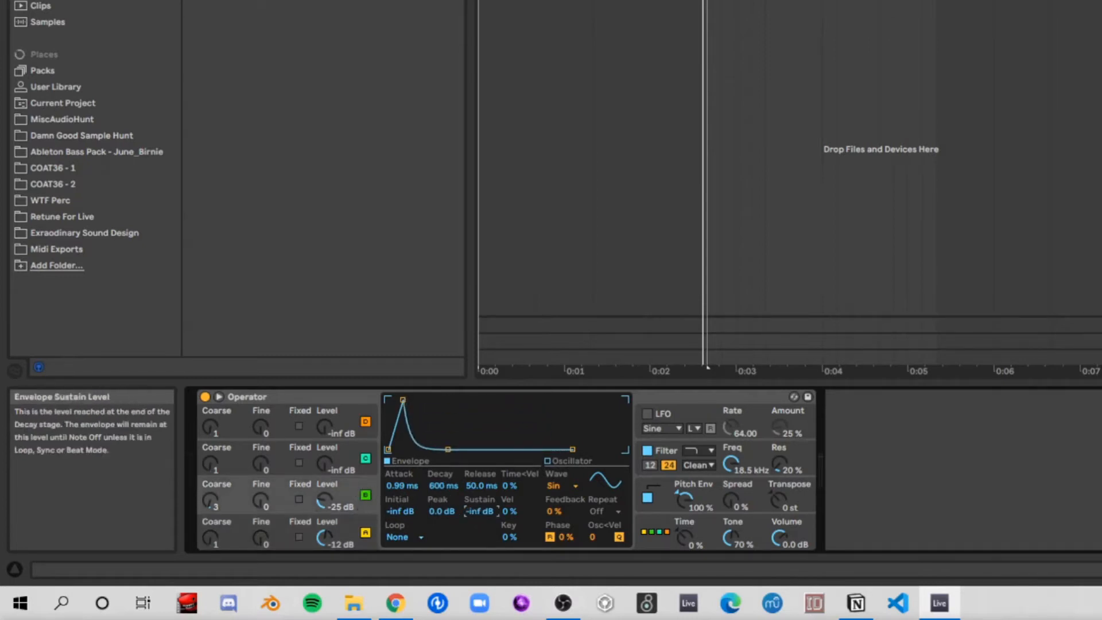
{"action": "left_click_drag", "start_coordinate": [453, 485], "coordinate": [453, 442]}
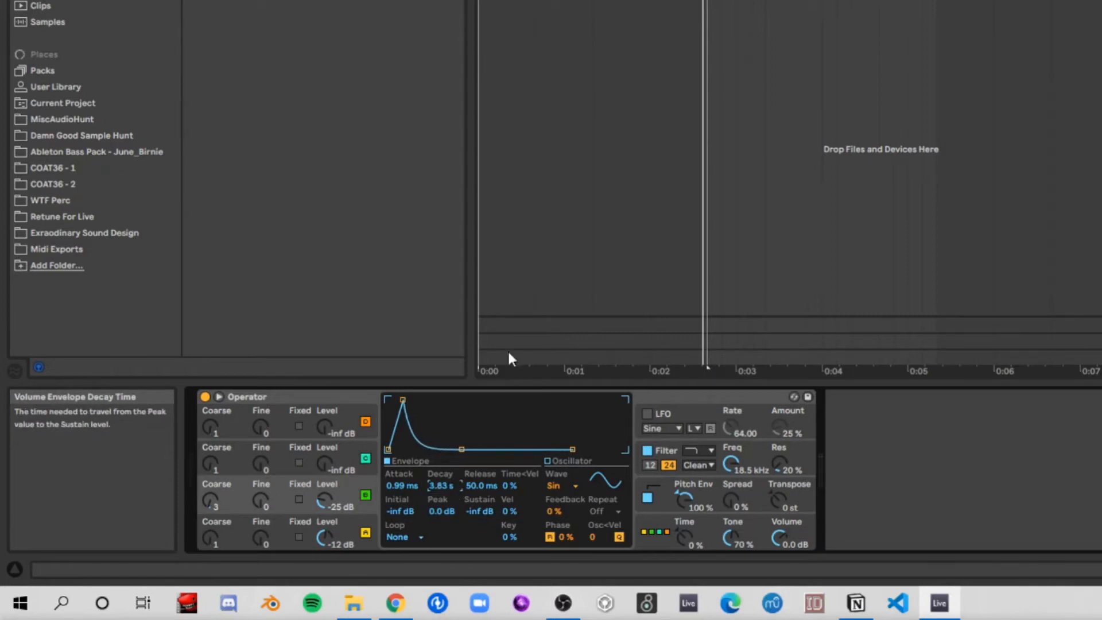
{"action": "key", "text": "space"}
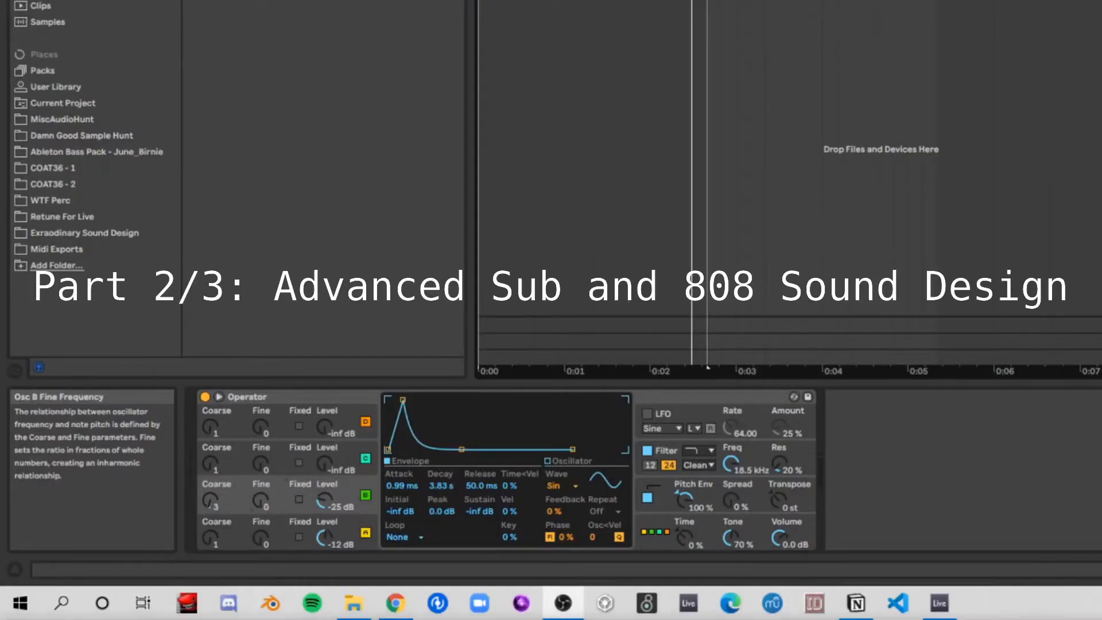
Step: Set oscillator B's Fine tuning to 10 and apply the Soft shaper in Operator's filter with increased shaper drive
{"action": "left_click_drag", "start_coordinate": [263, 497], "coordinate": [262, 491]}
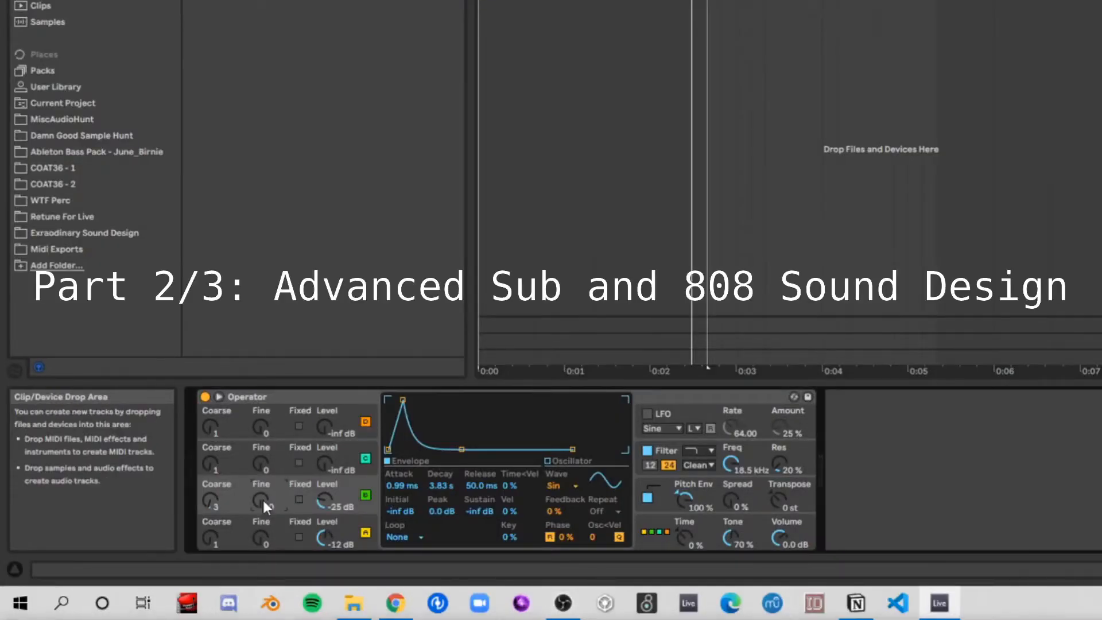
{"action": "left_click", "coordinate": [674, 449]}
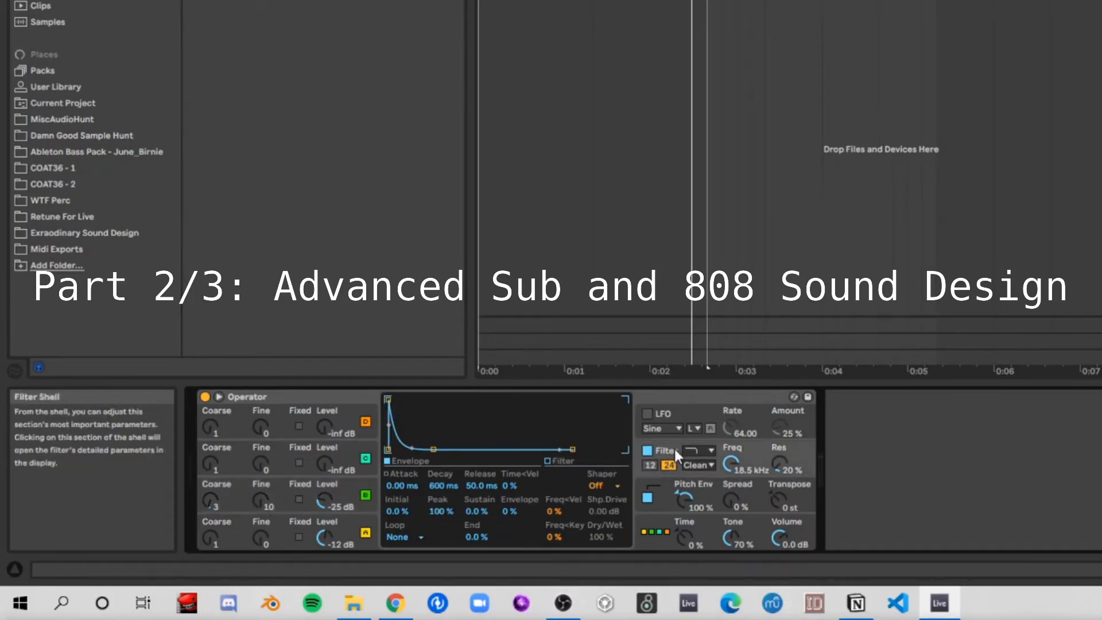
{"action": "left_click", "coordinate": [608, 485]}
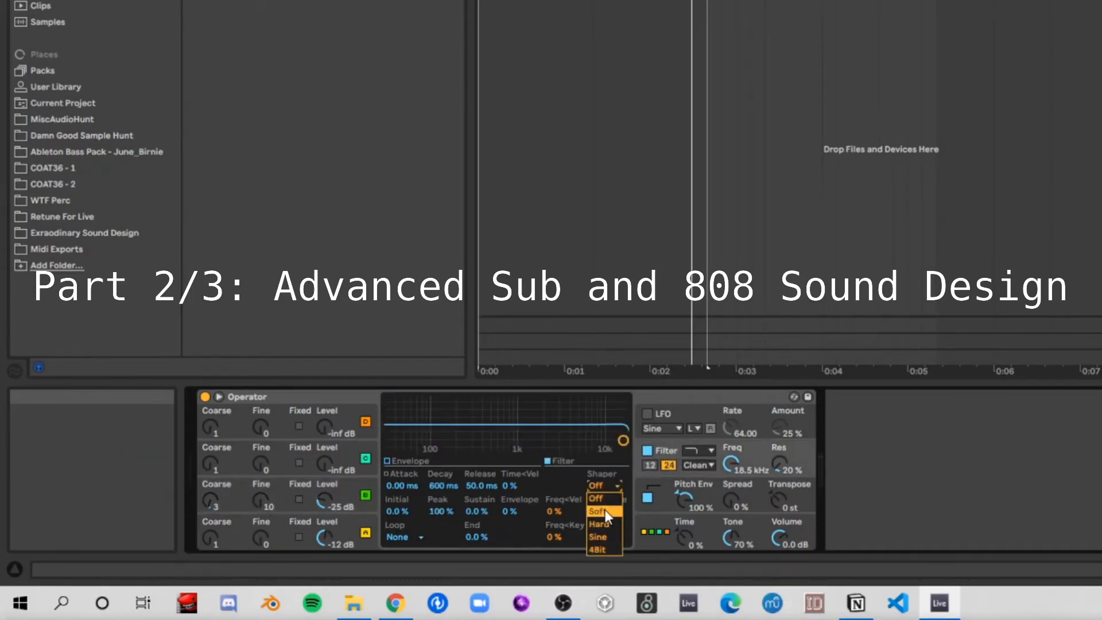
{"action": "left_click", "coordinate": [604, 510]}
{"action": "left_click_drag", "start_coordinate": [604, 509], "coordinate": [604, 506]}
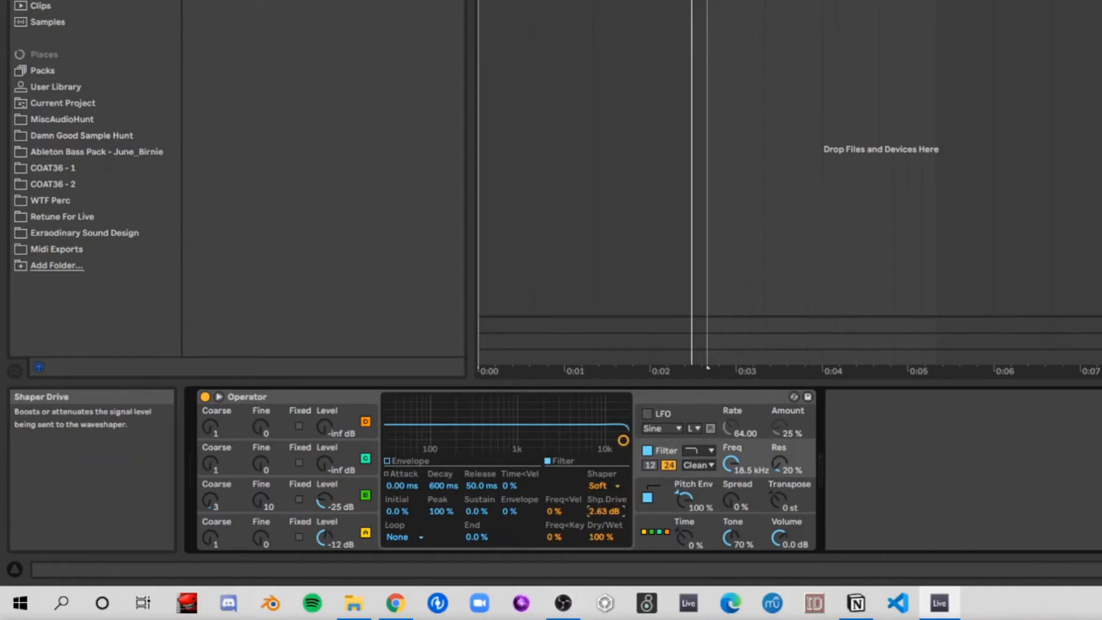
{"action": "left_click_drag", "start_coordinate": [603, 509], "coordinate": [604, 460]}
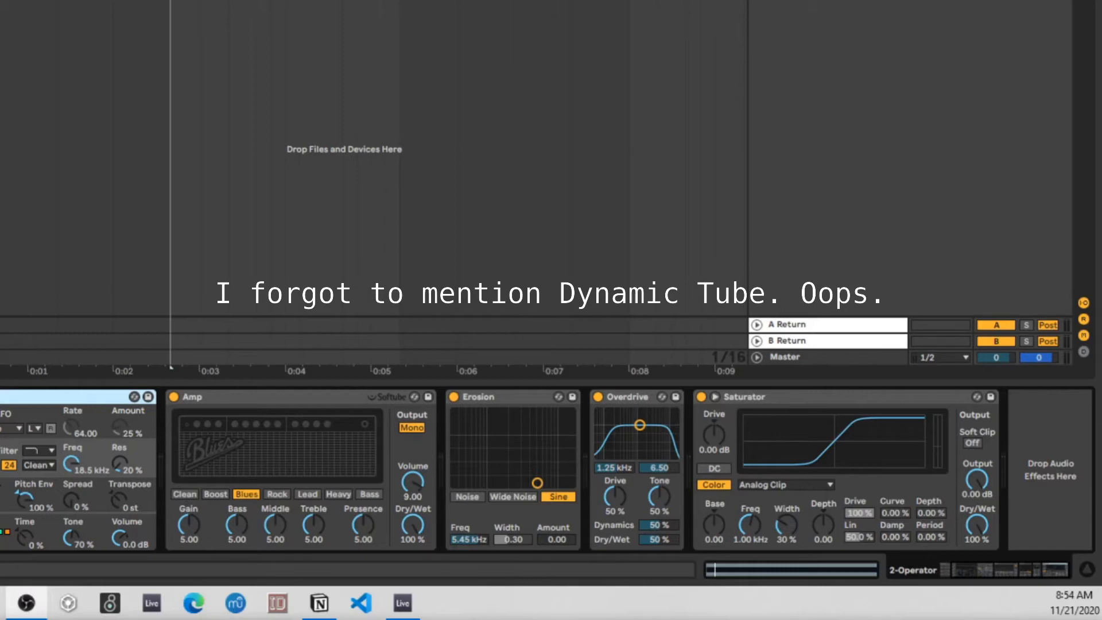
Step: Look over the Amp, Erosion and Overdrive effects in the Operator track's device chain
{"action": "left_click", "coordinate": [236, 396]}
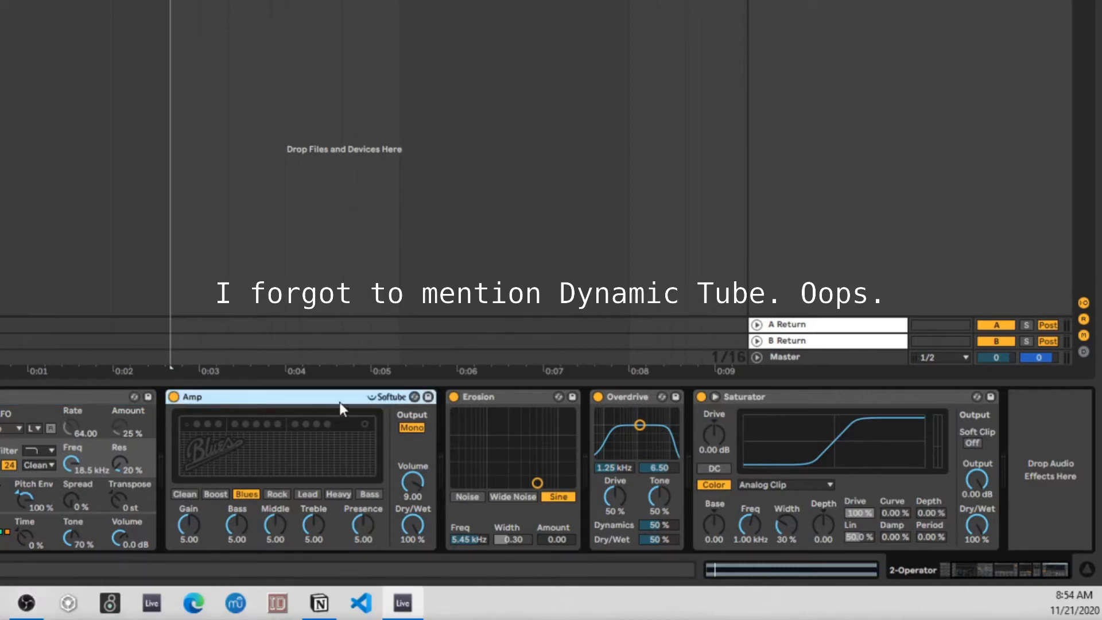
{"action": "left_click", "coordinate": [505, 397]}
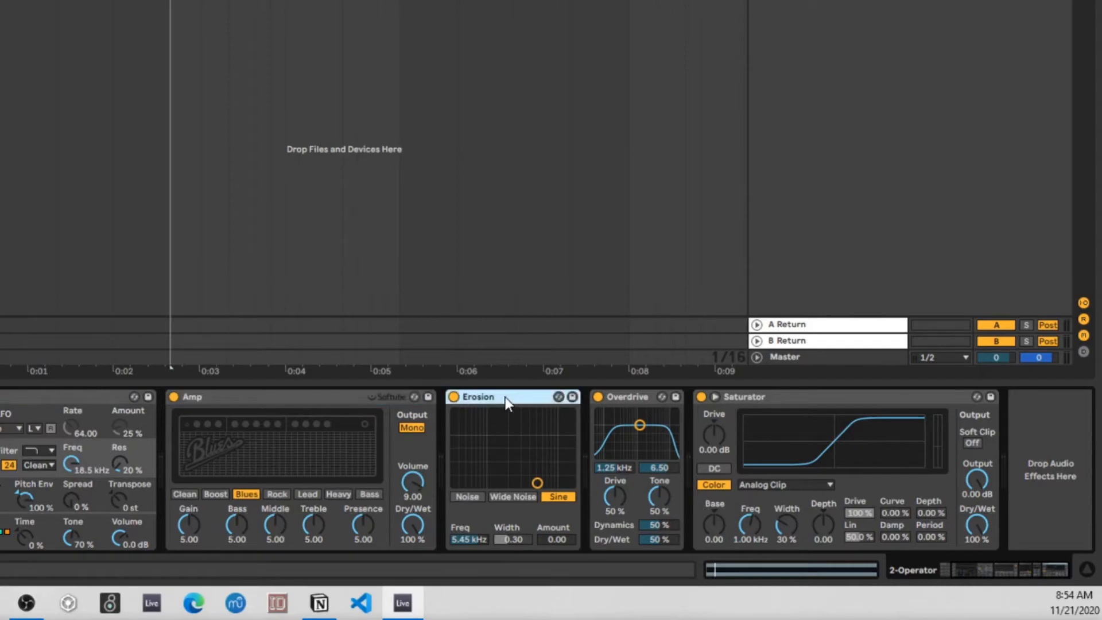
{"action": "left_click", "coordinate": [628, 402]}
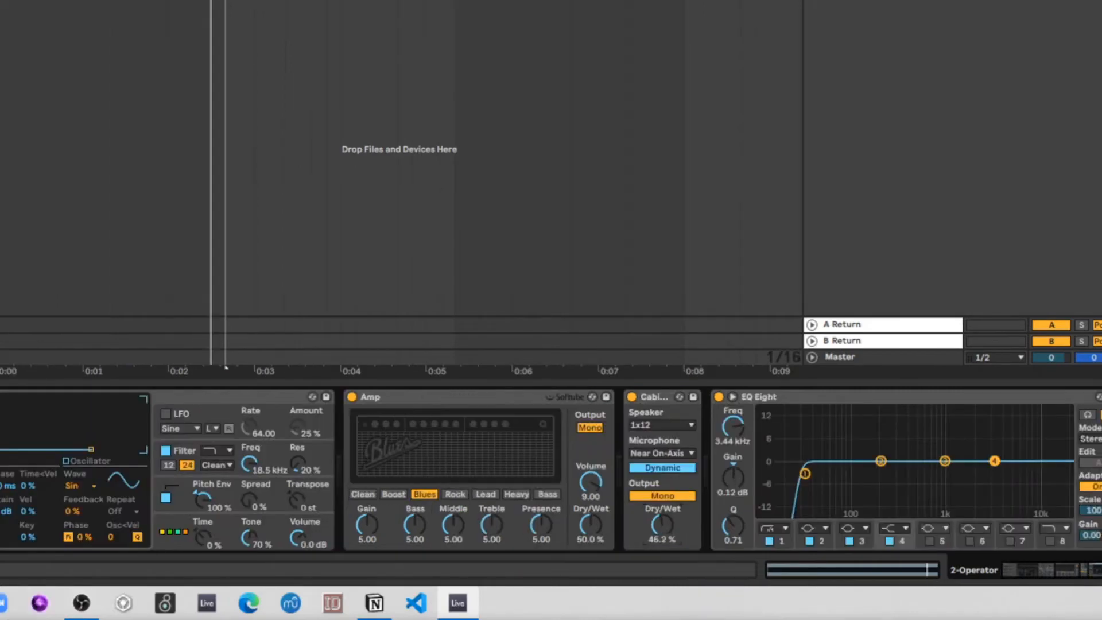
Step: Lower EQ Eight's band 4 high shelf to -6.57 dB and shift it down toward 100 Hz while playing the clip
{"action": "left_click_drag", "start_coordinate": [995, 461], "coordinate": [876, 484]}
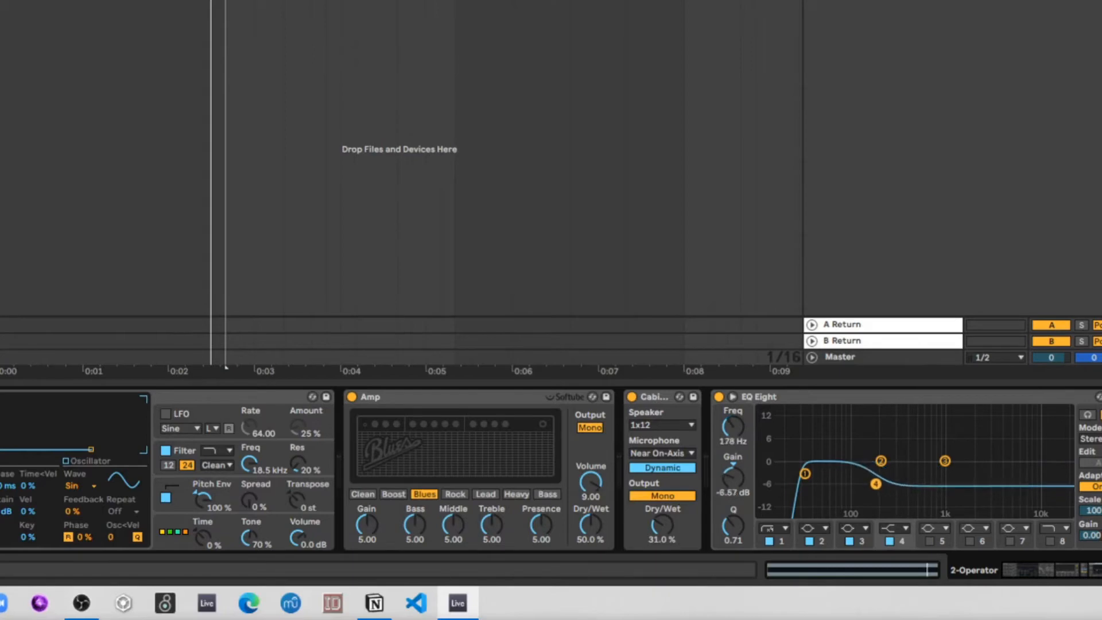
{"action": "key", "text": "space"}
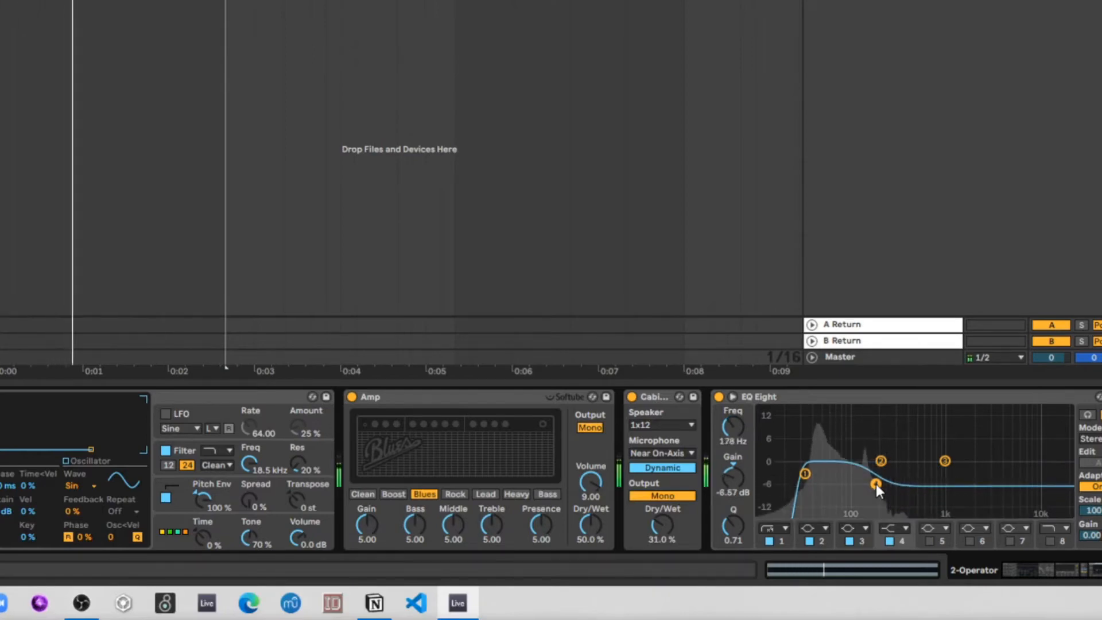
{"action": "left_click_drag", "start_coordinate": [876, 484], "coordinate": [849, 484]}
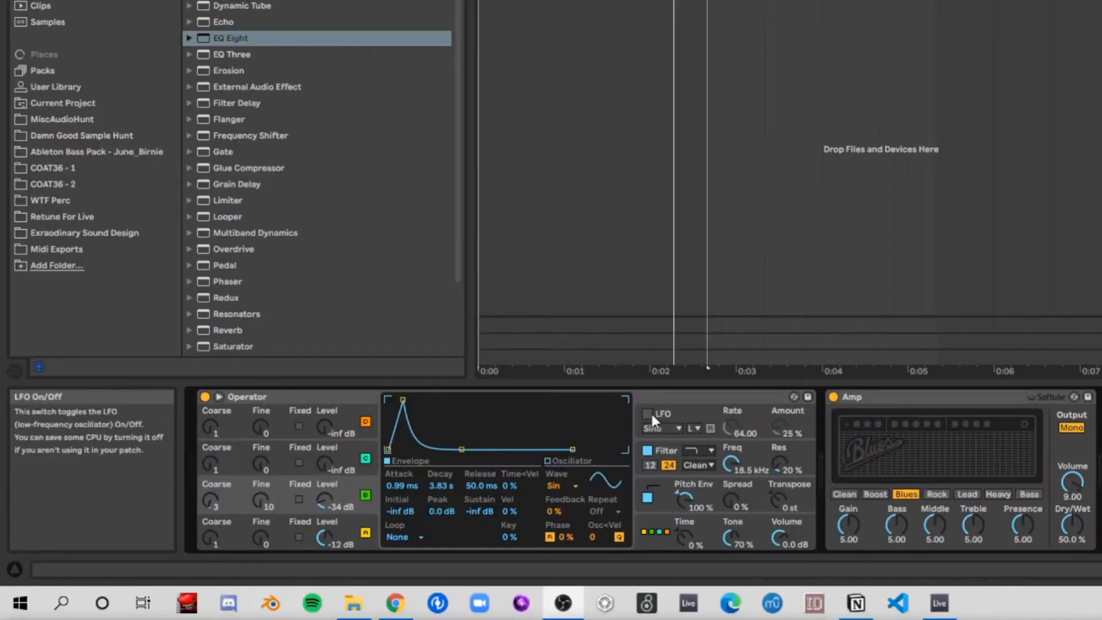
Step: Enable Operator's LFO and set its rate to 70.56 and its amount to 10%
{"action": "left_click", "coordinate": [649, 413]}
{"action": "left_click_drag", "start_coordinate": [732, 426], "coordinate": [732, 419]}
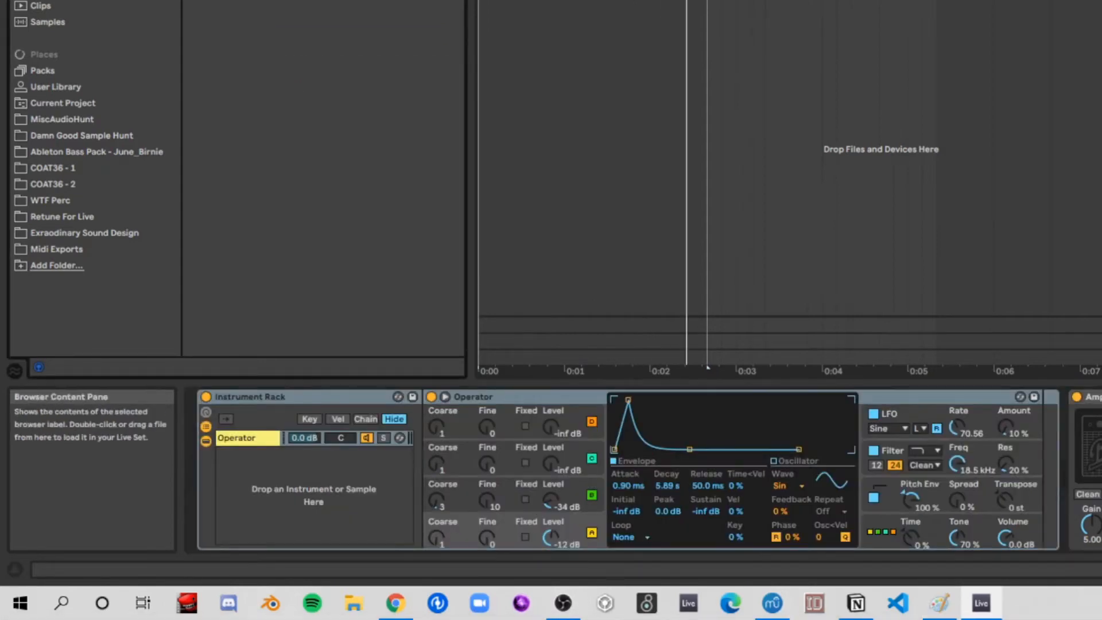
Step: Add a second default Operator as a parallel chain in the Instrument Rack and rename the chain Noise
{"action": "left_click_drag", "start_coordinate": [253, 363], "coordinate": [250, 494]}
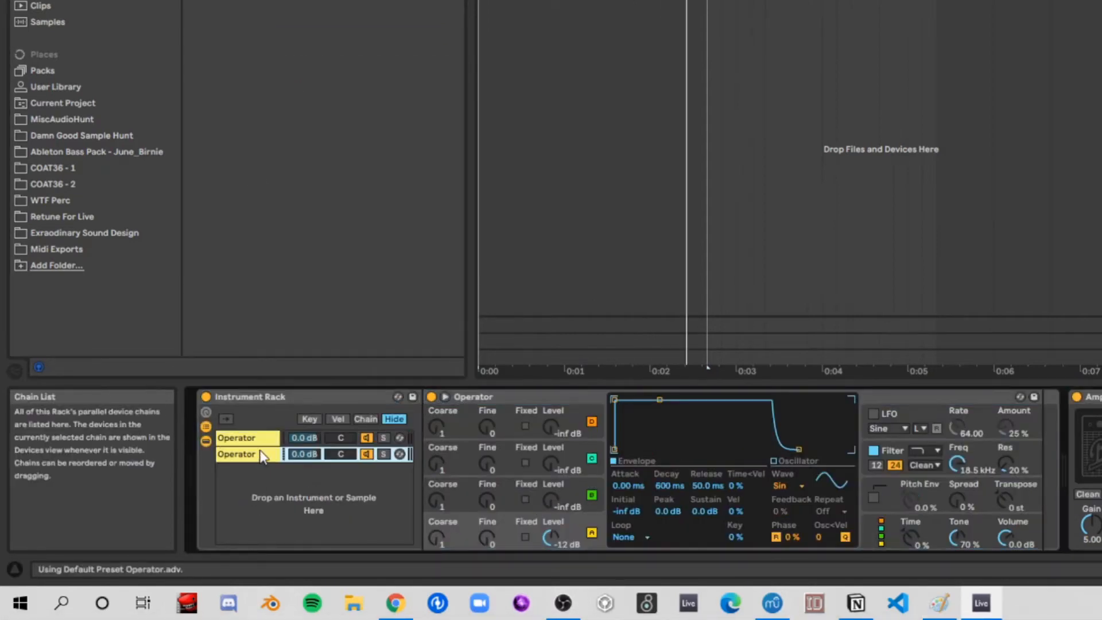
{"action": "left_click", "coordinate": [261, 455]}
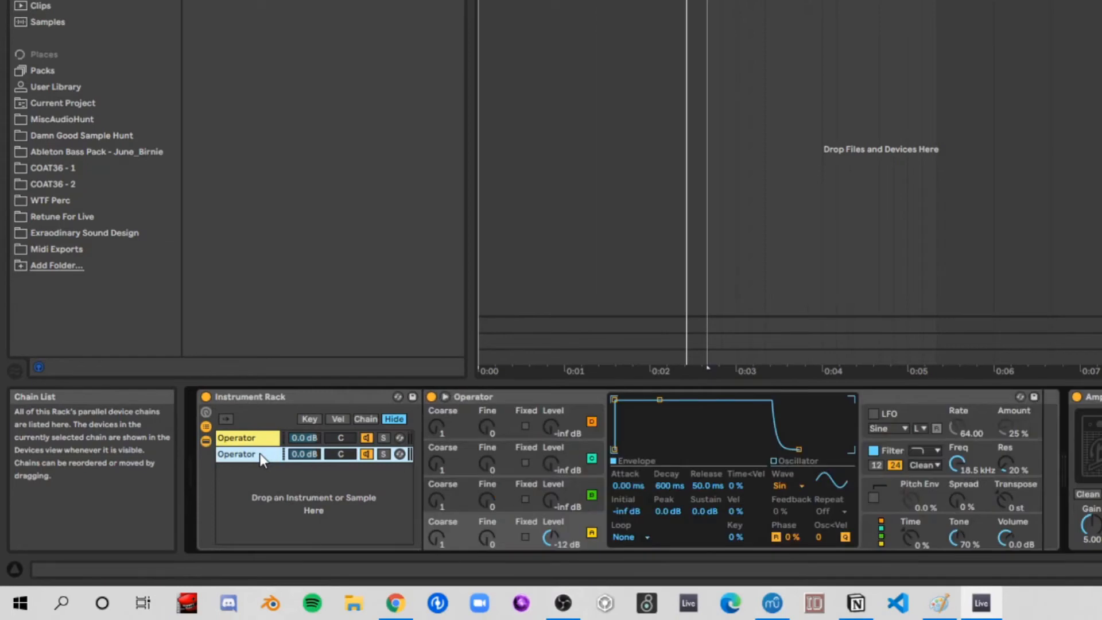
{"action": "right_click", "coordinate": [260, 453]}
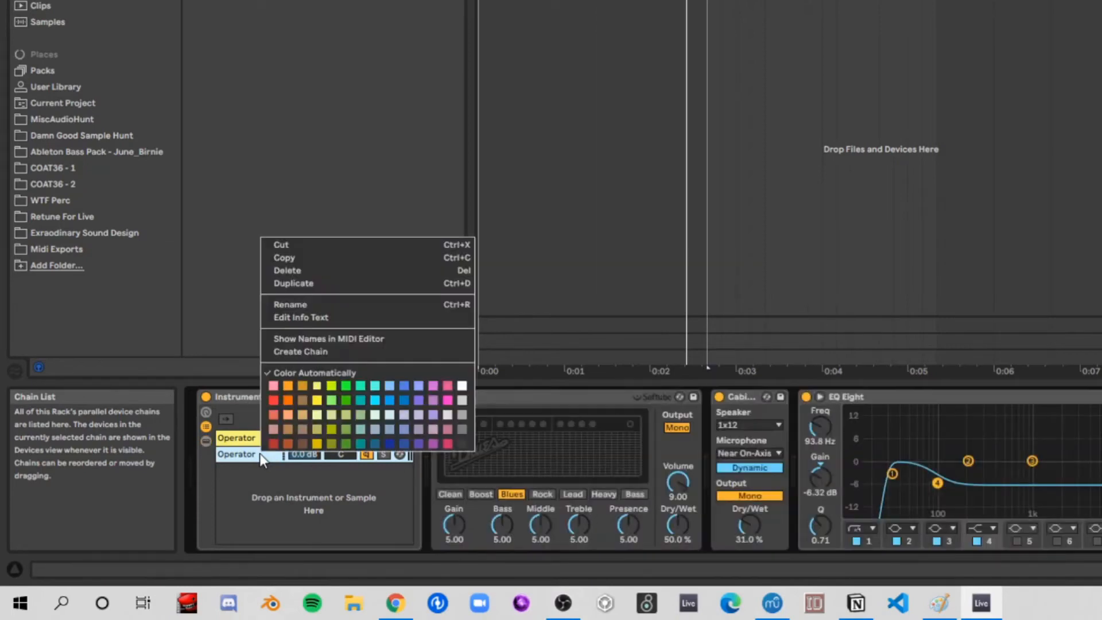
{"action": "left_click", "coordinate": [312, 304]}
{"action": "type", "text": "Noise"}
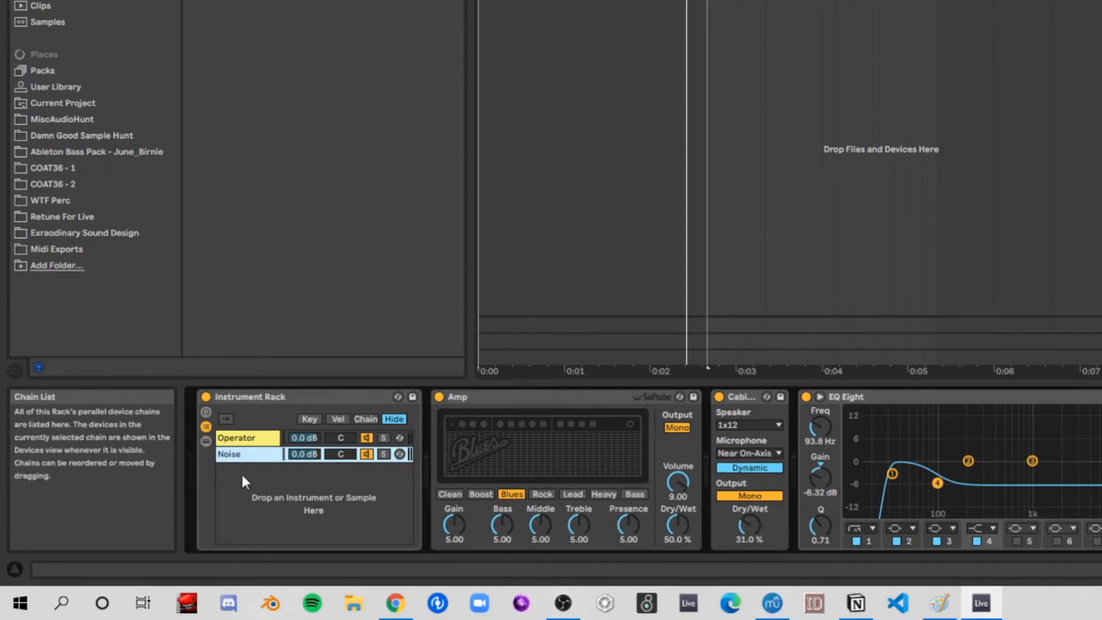
Step: Set oscillator A of the Noise chain's Operator to the NoW waveform, show its waveform editor and adjust the filter frequency
{"action": "left_click", "coordinate": [248, 457]}
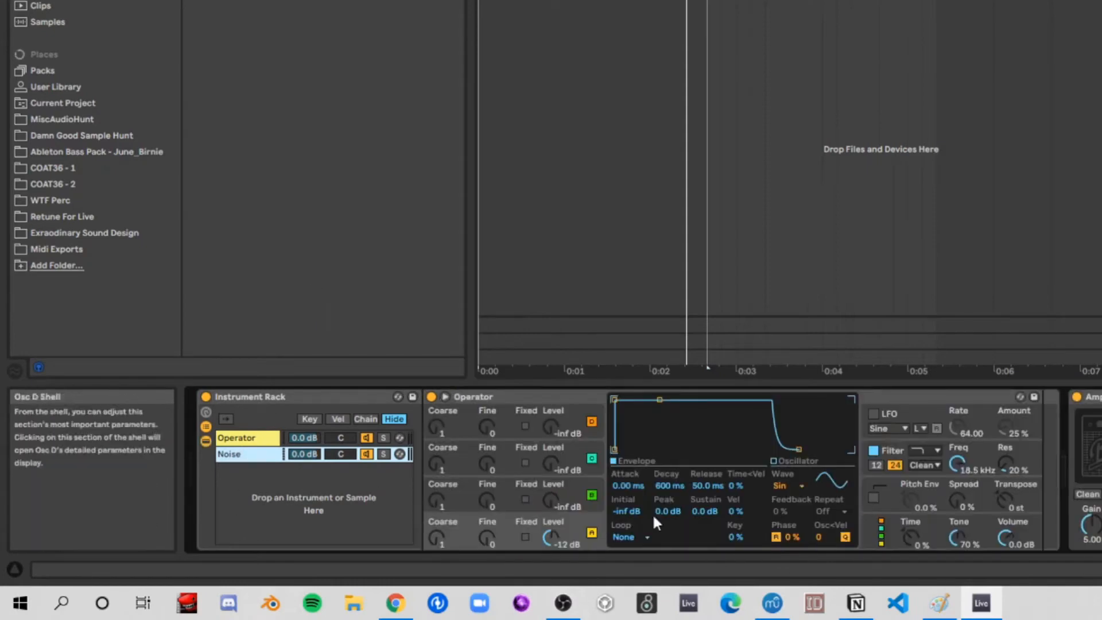
{"action": "left_click", "coordinate": [783, 484]}
{"action": "left_click", "coordinate": [797, 458]}
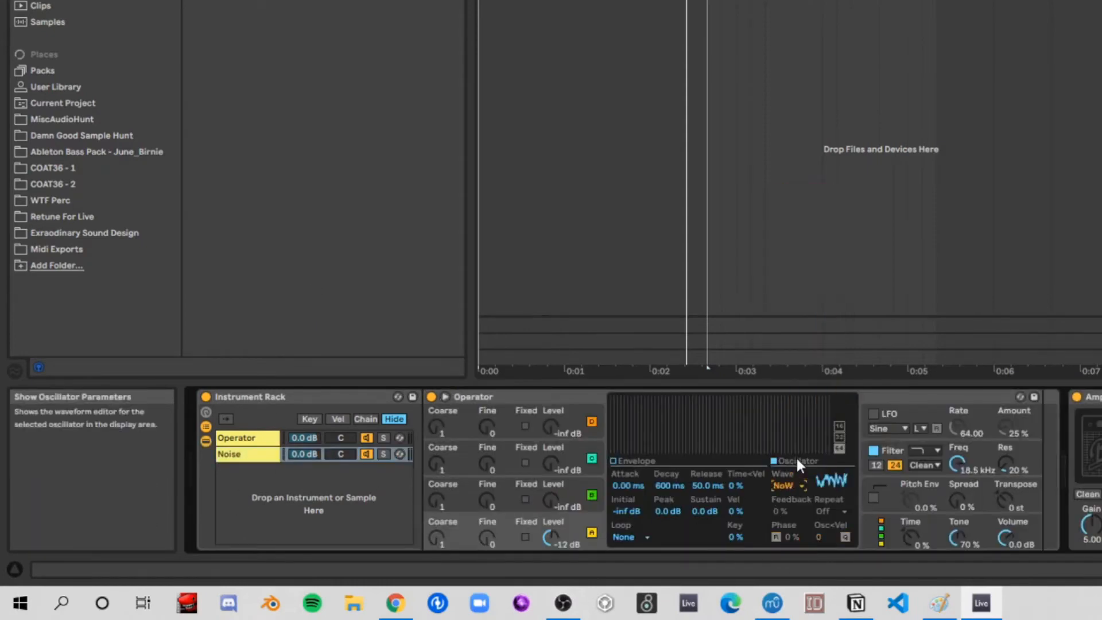
{"action": "left_click", "coordinate": [996, 470]}
{"action": "left_click_drag", "start_coordinate": [957, 463], "coordinate": [1003, 602]}
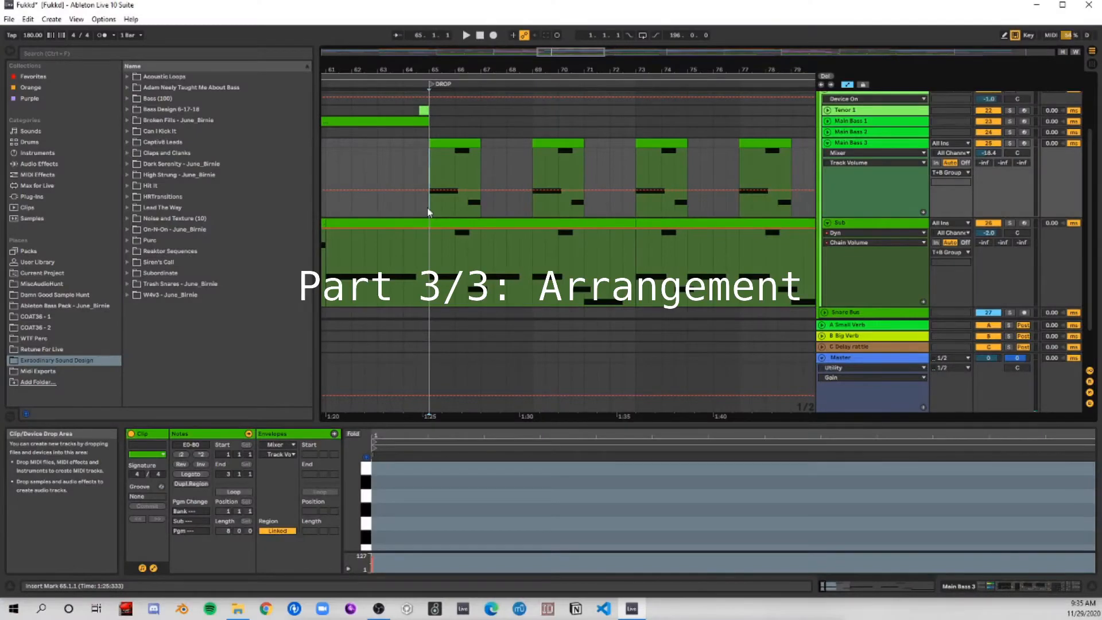
Step: Play the drop from bar 65 with all tracks, replay it with Main Bass 3 soloed, and unsolo the track
{"action": "key", "text": "space"}
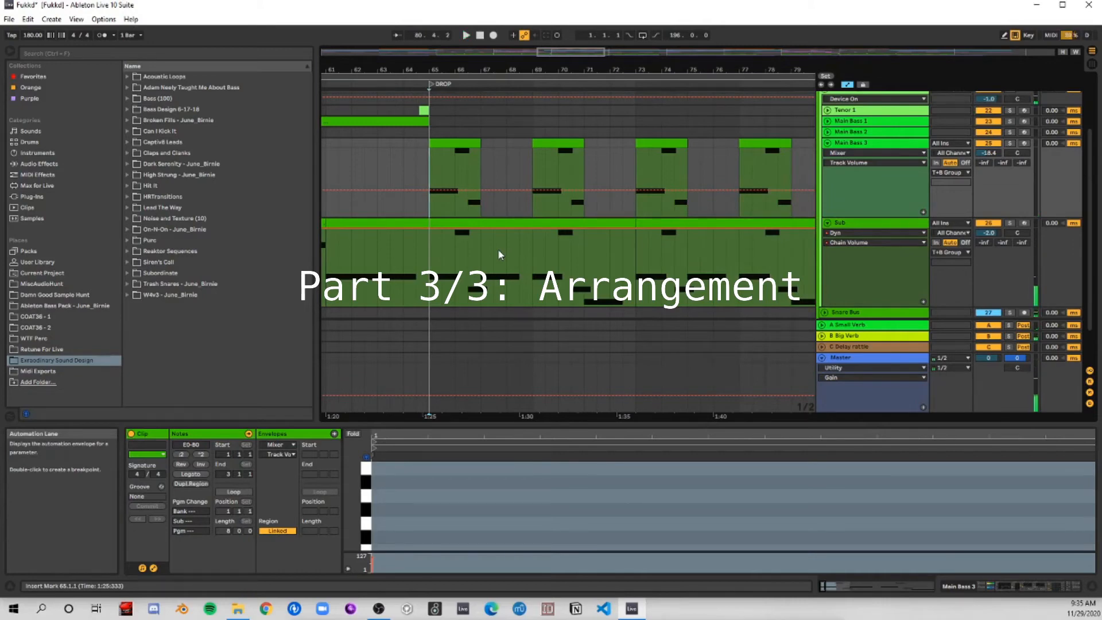
{"action": "left_click", "coordinate": [1010, 143]}
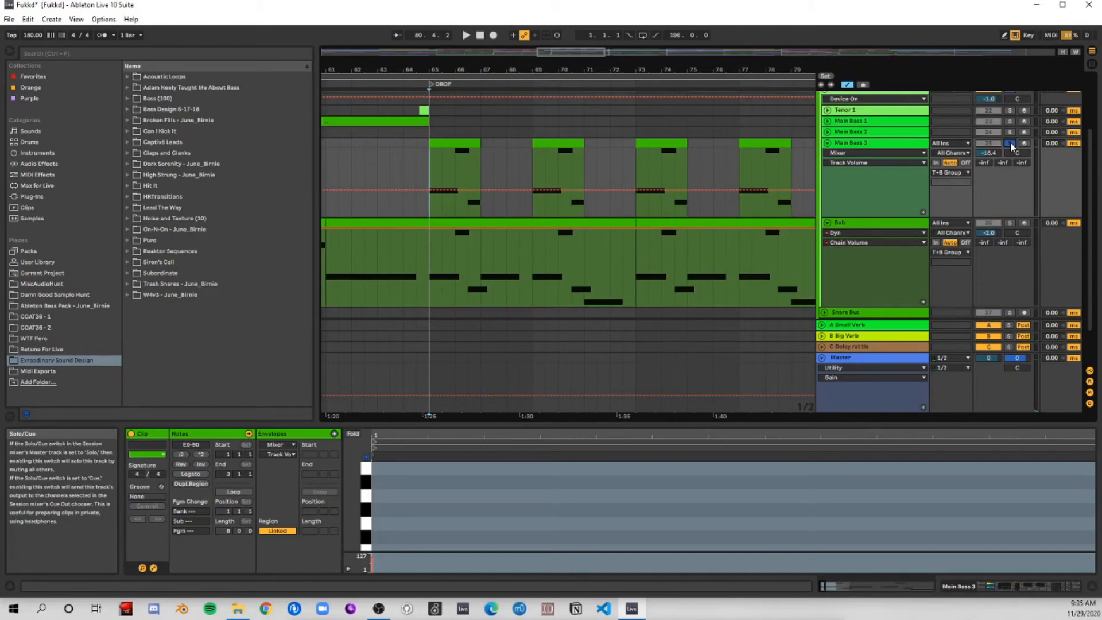
{"action": "left_click", "coordinate": [458, 142]}
{"action": "key", "text": "space"}
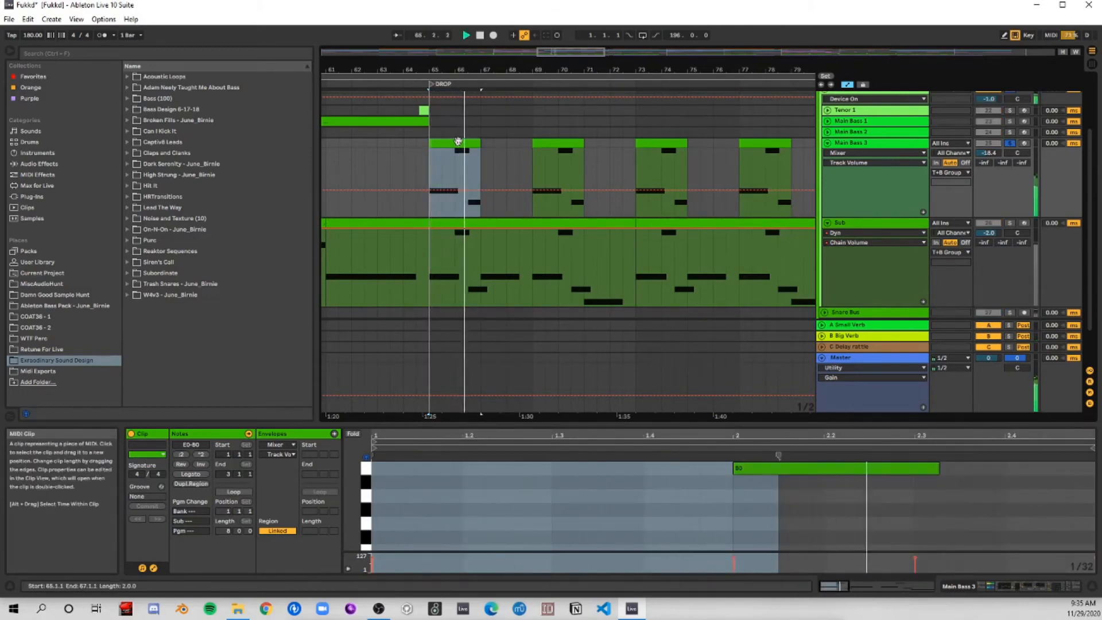
{"action": "left_click", "coordinate": [1010, 143]}
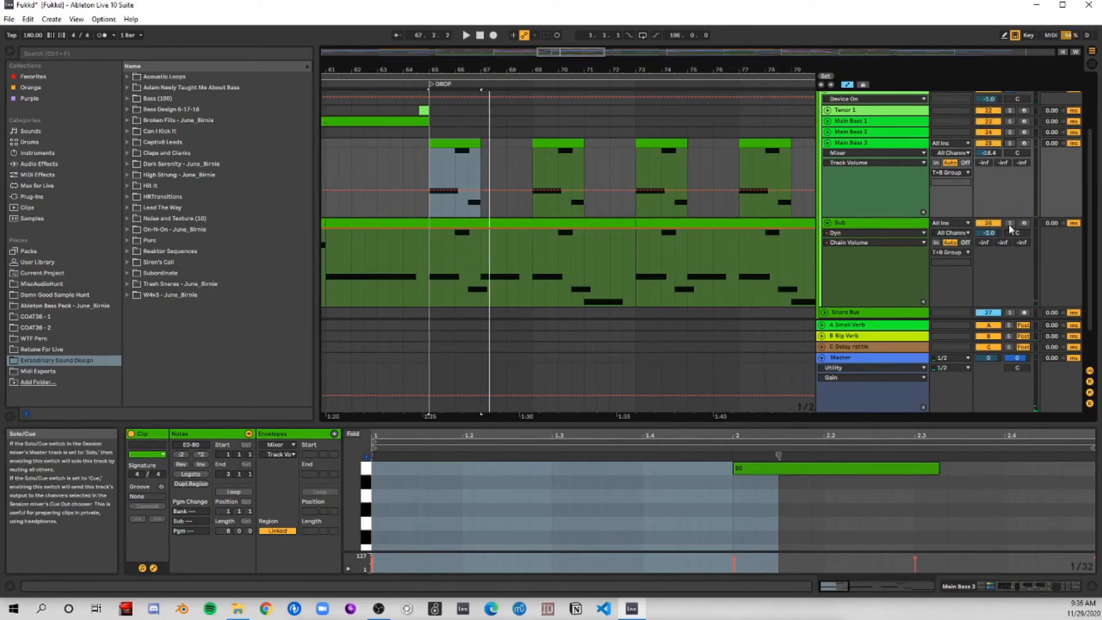
Step: Solo the Sub track, play its clip from the drop at bar 65, and unsolo the track
{"action": "left_click", "coordinate": [1007, 223]}
{"action": "left_click", "coordinate": [559, 222]}
{"action": "key", "text": "space"}
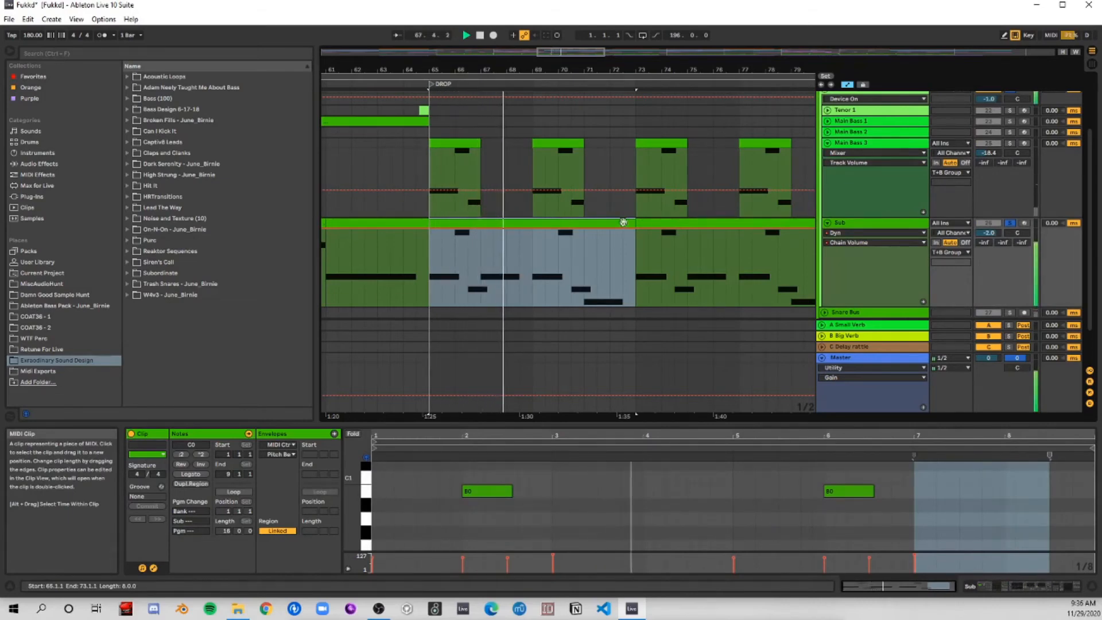
{"action": "left_click", "coordinate": [1011, 223]}
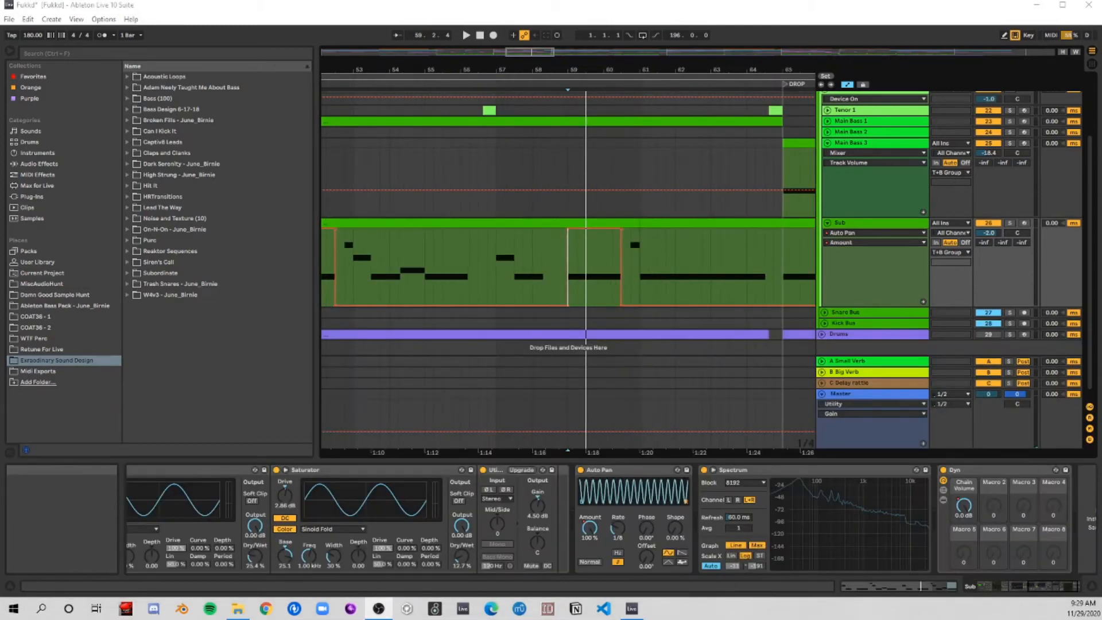
Step: Play the Sub's Auto Pan automation section from bar 59 in the full mix and with Sub soloed, then unsolo Sub
{"action": "left_click", "coordinate": [568, 189]}
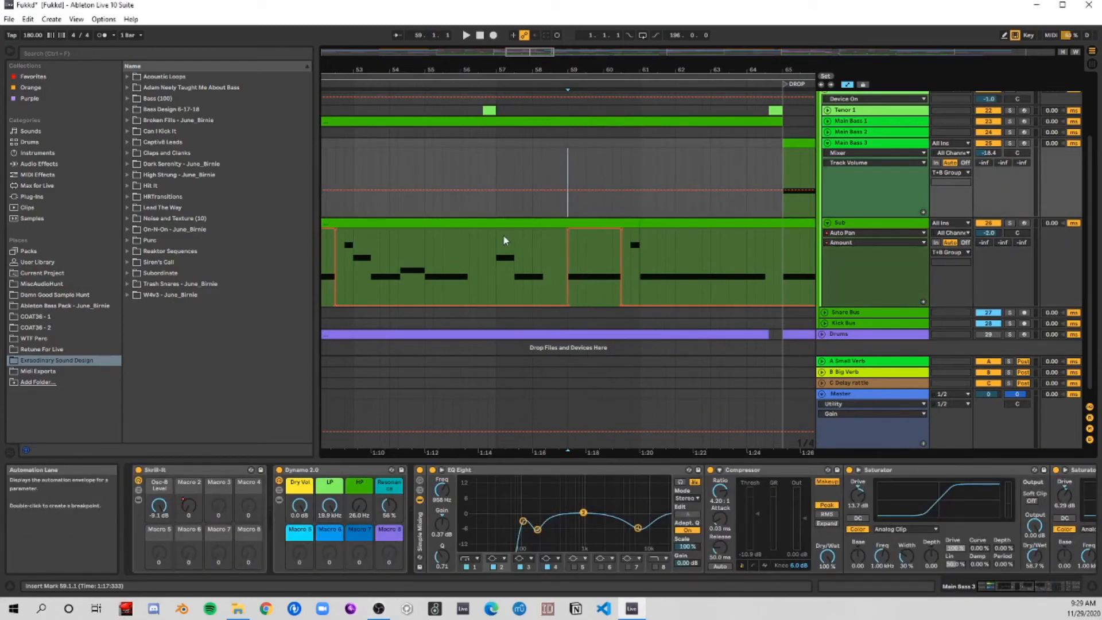
{"action": "key", "text": "space"}
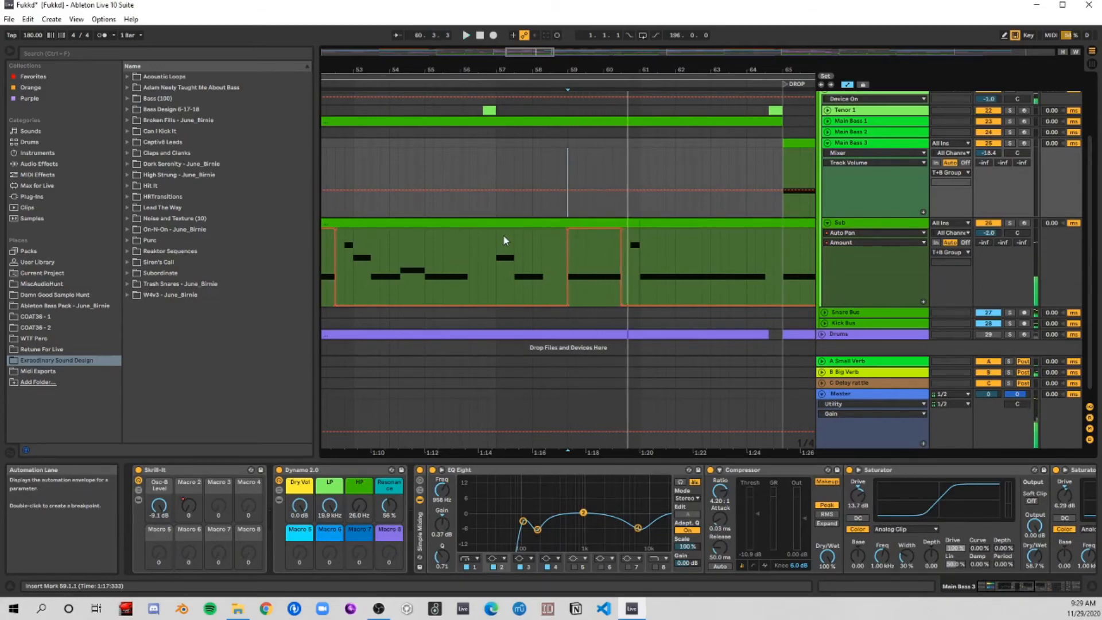
{"action": "left_click", "coordinate": [1010, 223]}
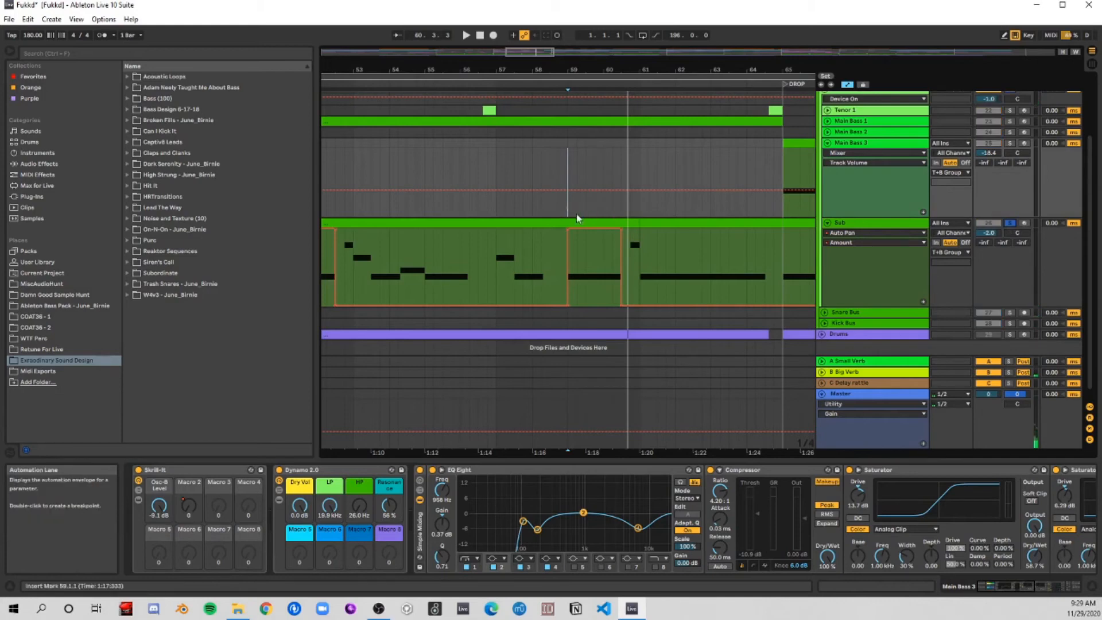
{"action": "key", "text": "space"}
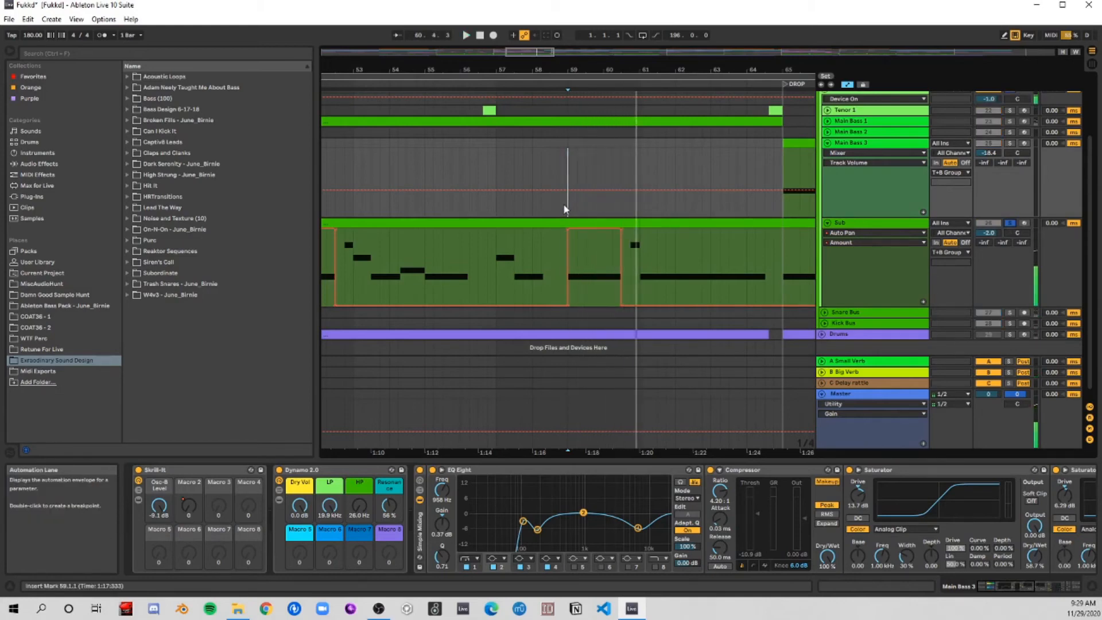
{"action": "left_click", "coordinate": [1010, 225]}
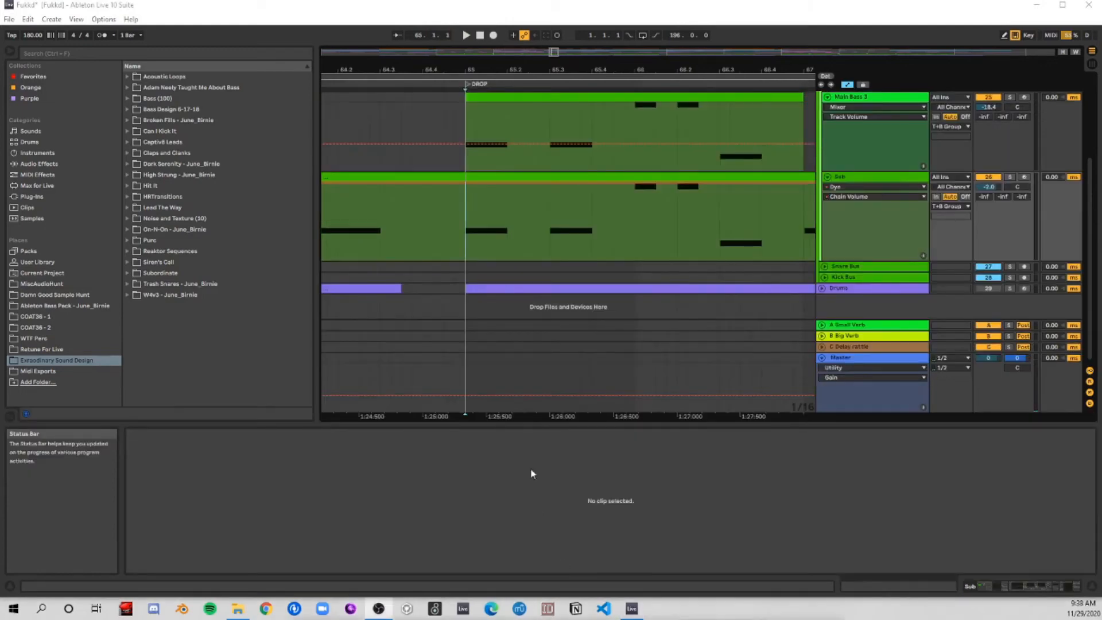
Step: Audition the first Main Bass 3 clip of the drop alongside the matching Sub notes, starting at bar 65
{"action": "left_click", "coordinate": [464, 152]}
{"action": "left_click_drag", "start_coordinate": [520, 59], "coordinate": [465, 65]}
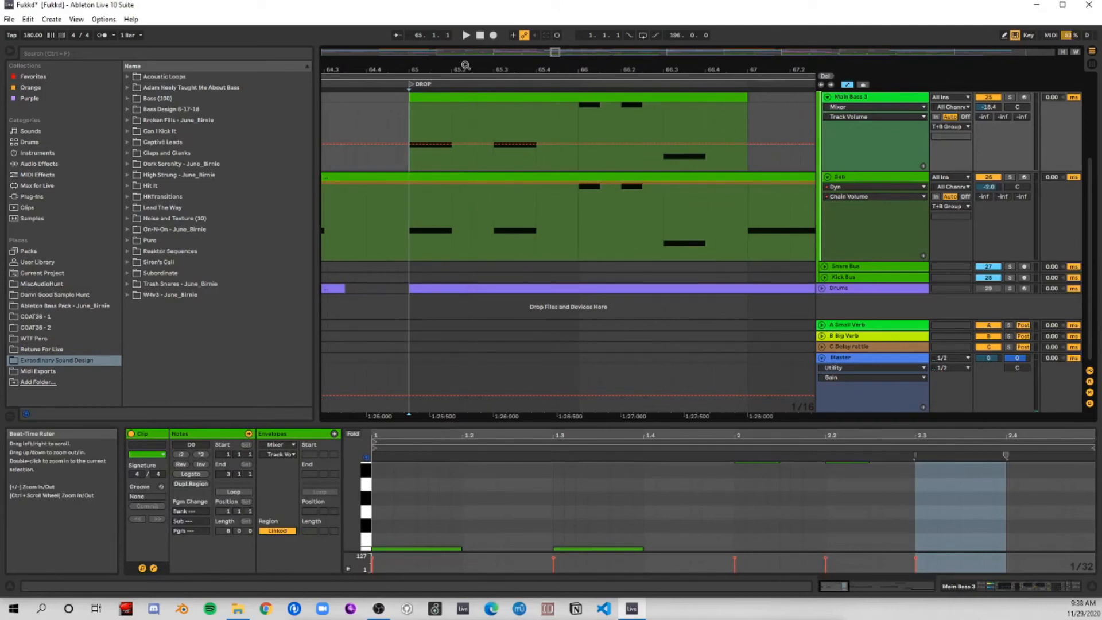
{"action": "key", "text": "space"}
Step: Play the second Main Bass 3 phrase with its Sub notes from bar 69
{"action": "left_click_drag", "start_coordinate": [465, 65], "coordinate": [461, 36]}
{"action": "left_click", "coordinate": [712, 119]}
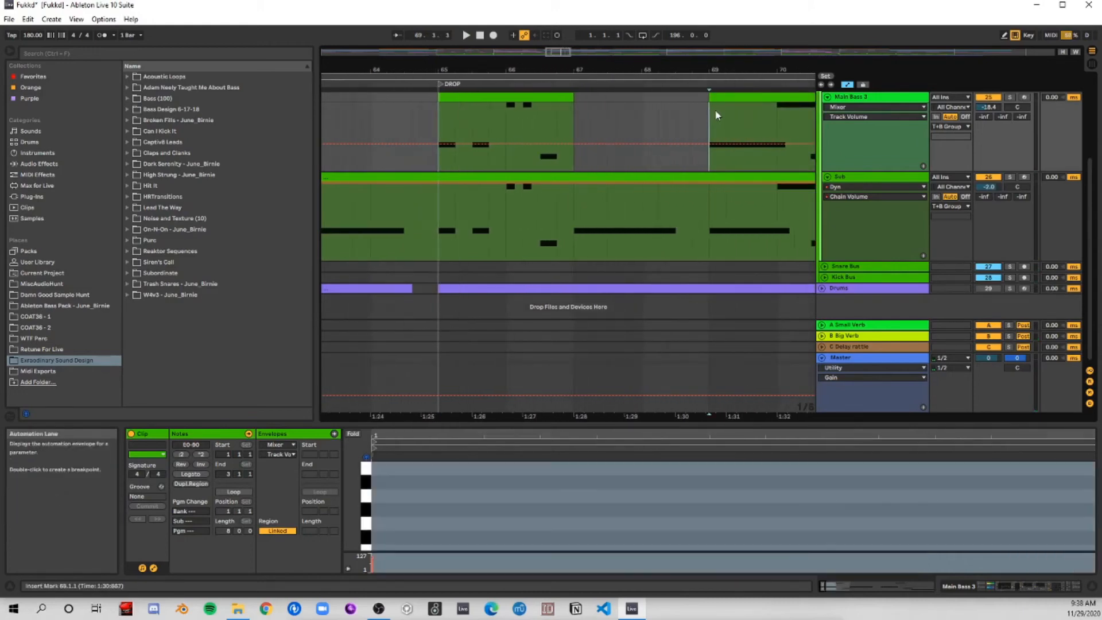
{"action": "left_click_drag", "start_coordinate": [764, 70], "coordinate": [521, 101]}
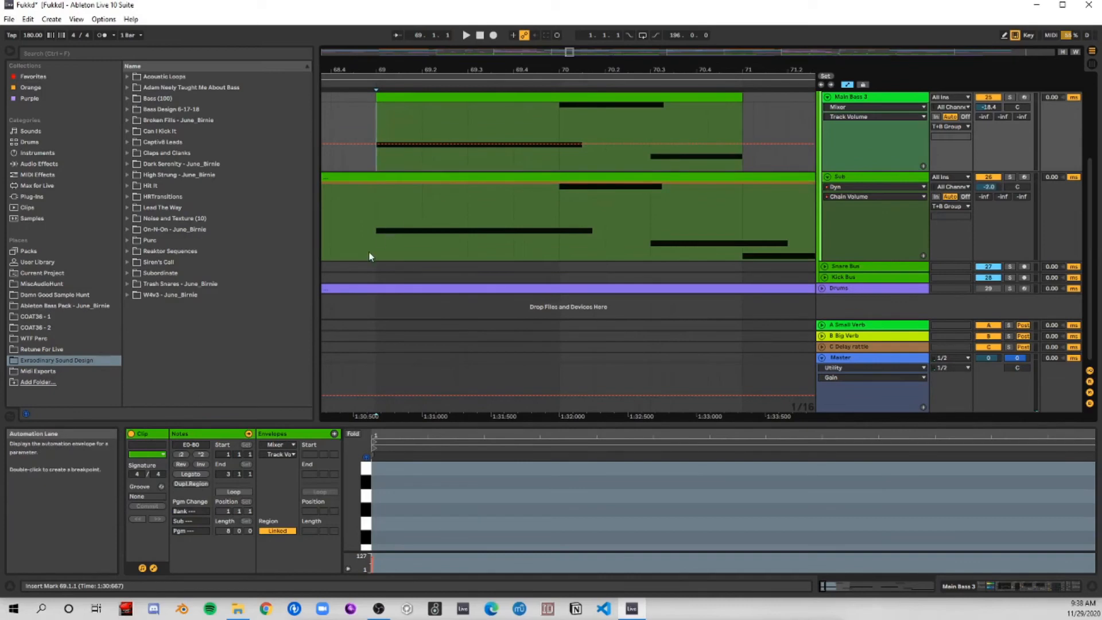
{"action": "key", "text": "space"}
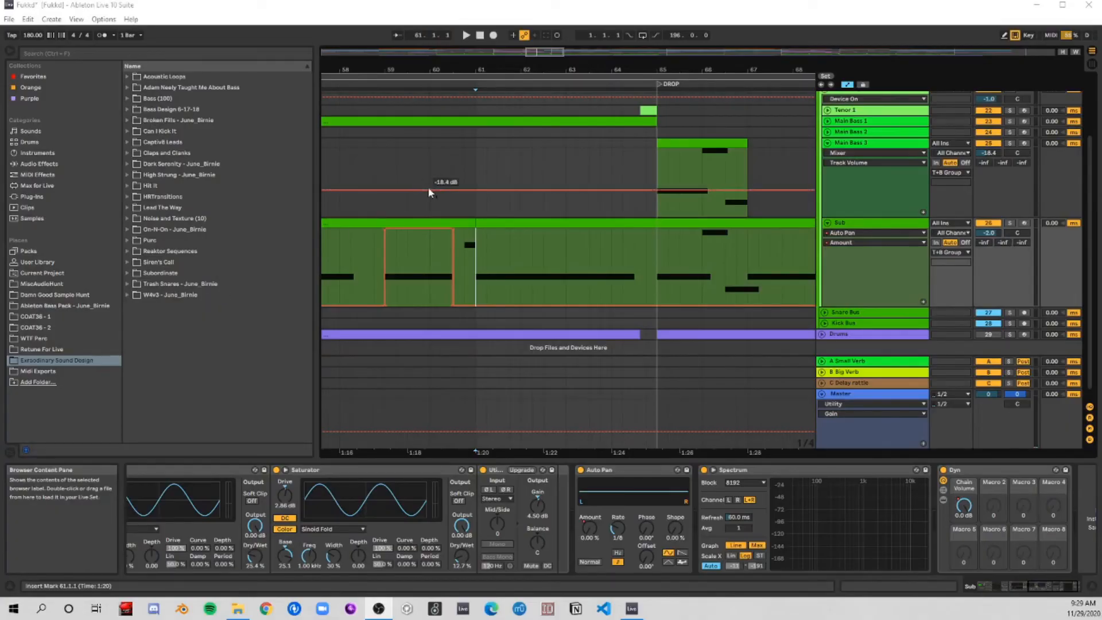
Step: Play the arrangement from bar 61 to hear the long Sub note leading into the drop
{"action": "left_click", "coordinate": [478, 207]}
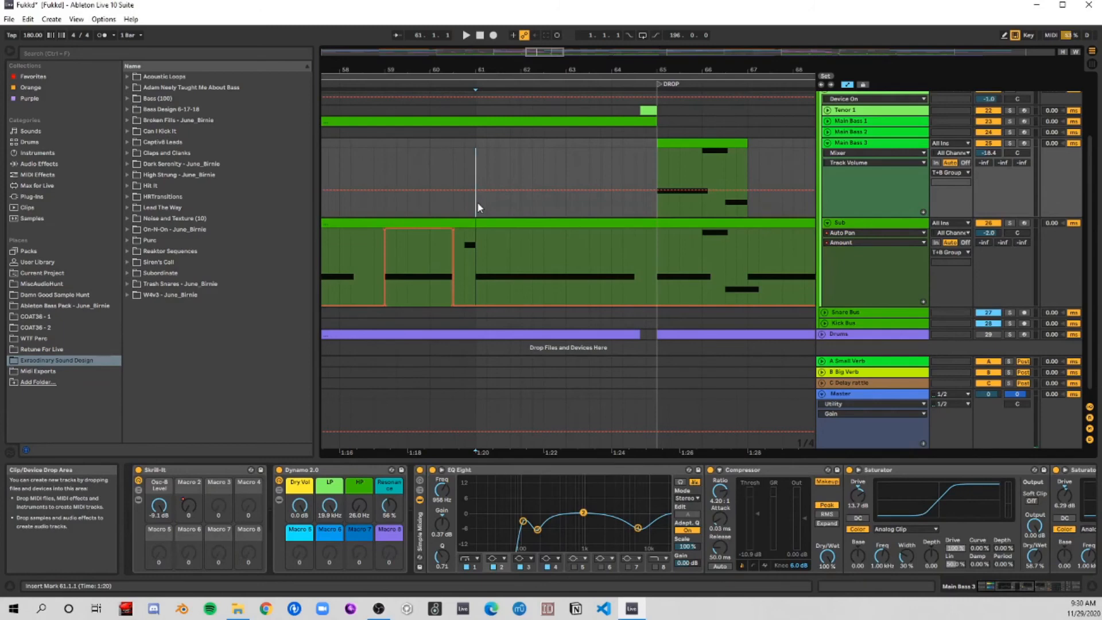
{"action": "key", "text": "space"}
{"action": "key", "text": "space"}
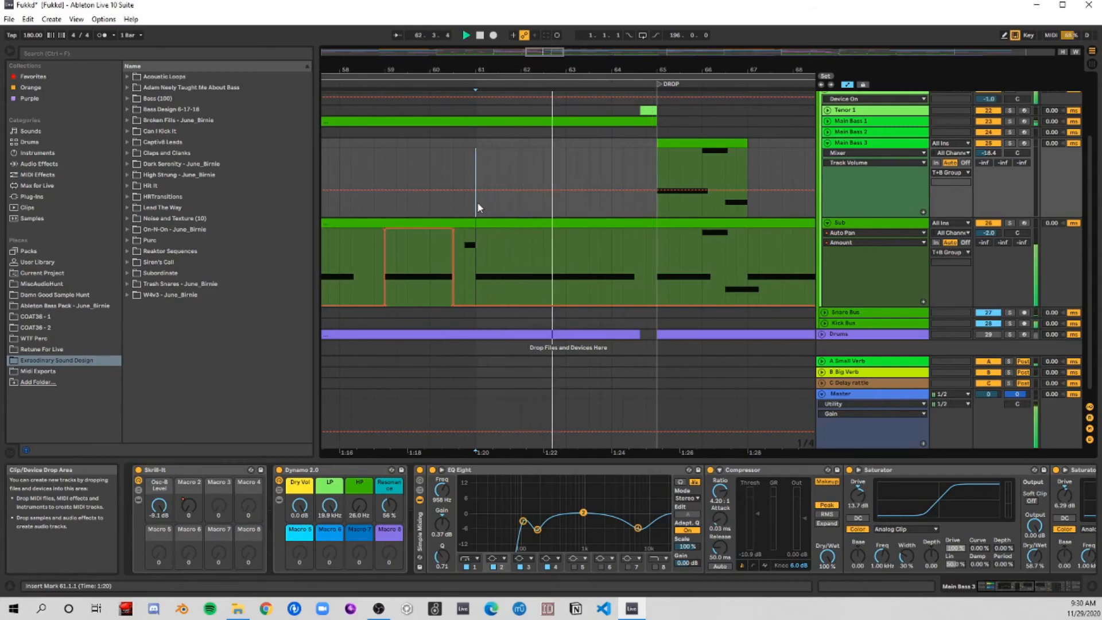
Step: Play the arrangement from bar 109 to hear the Sub's chain volume fade into the Break section
{"action": "left_click_drag", "start_coordinate": [542, 70], "coordinate": [497, 36]}
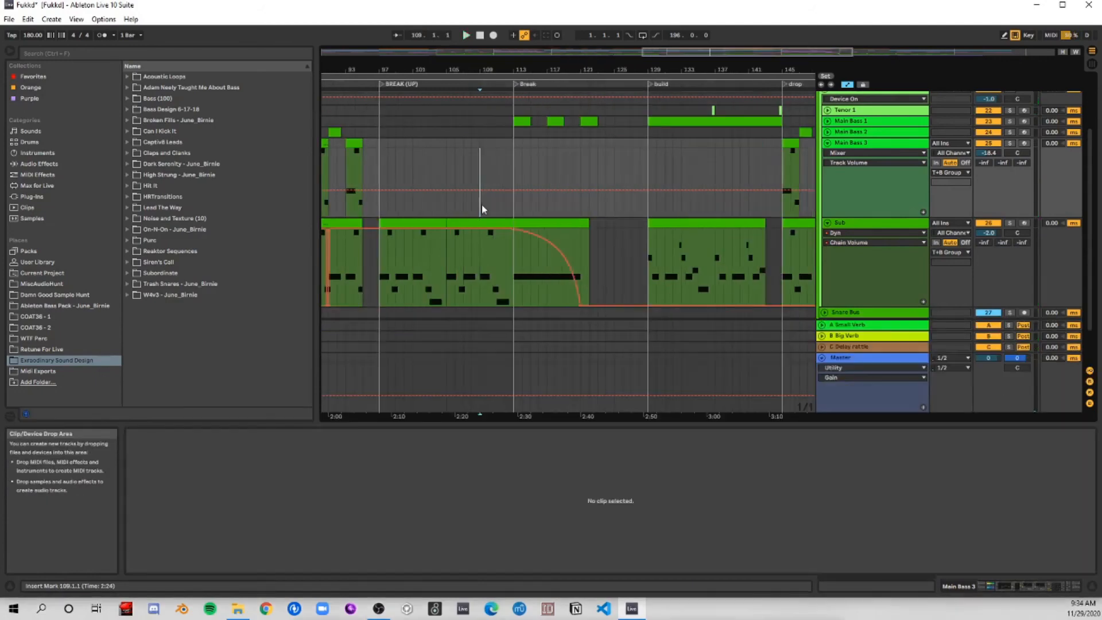
{"action": "key", "text": "space"}
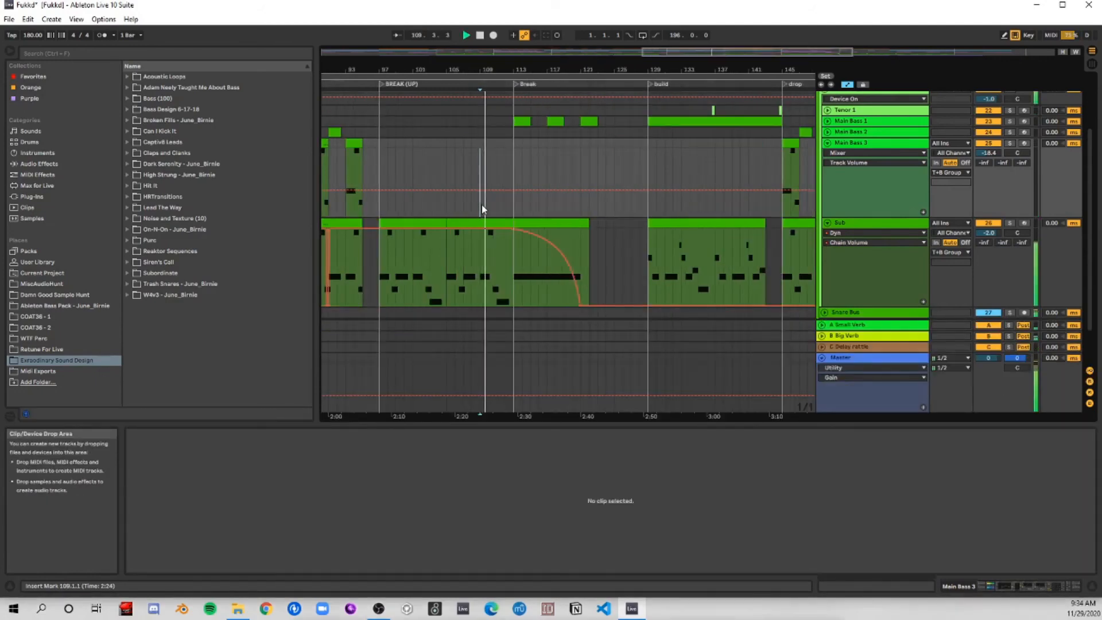